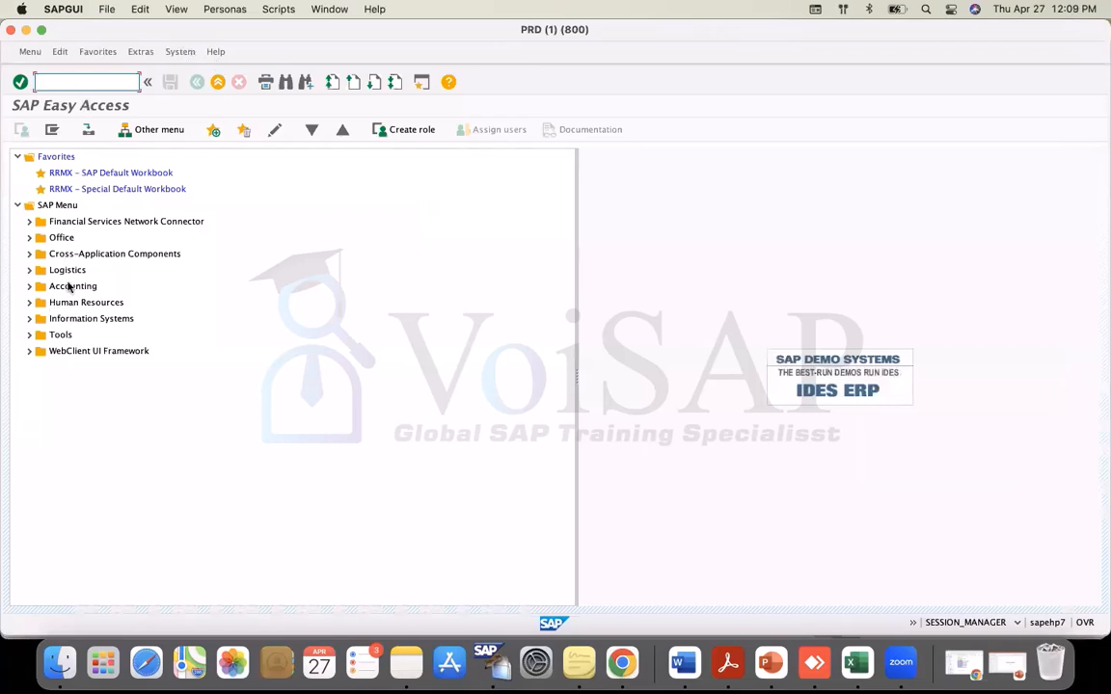
Browse the Accounting menu down to the Accounts Payable Master Records transactions, and collapse the folders again
{"action": "left_click", "coordinate": [30, 287]}
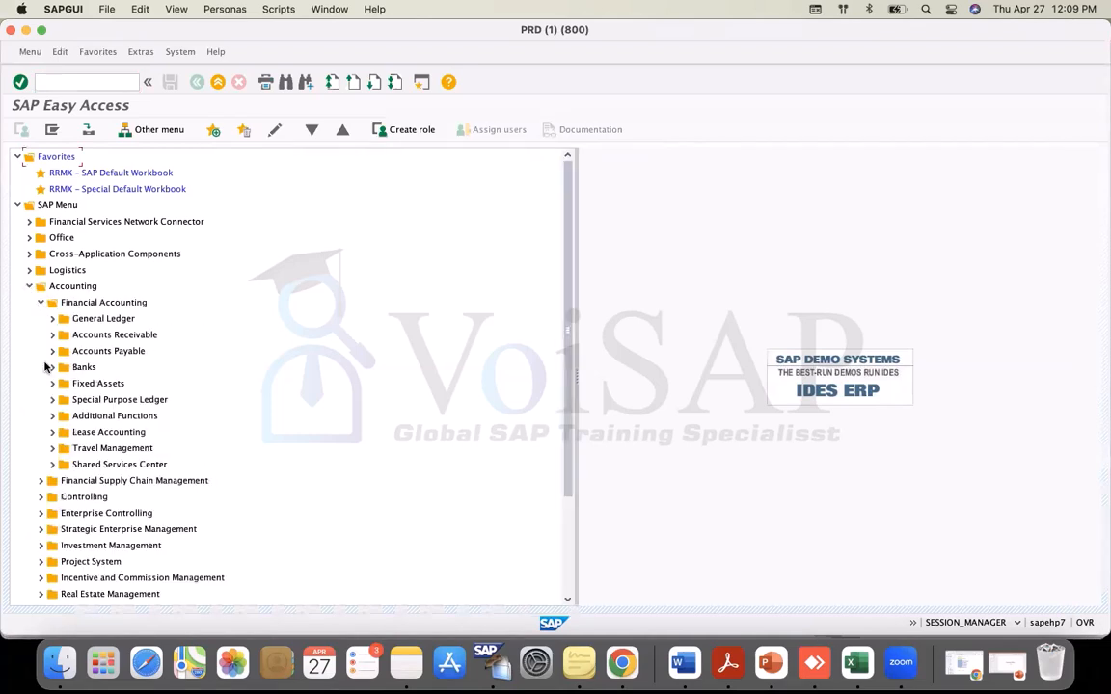
{"action": "left_click", "coordinate": [102, 353]}
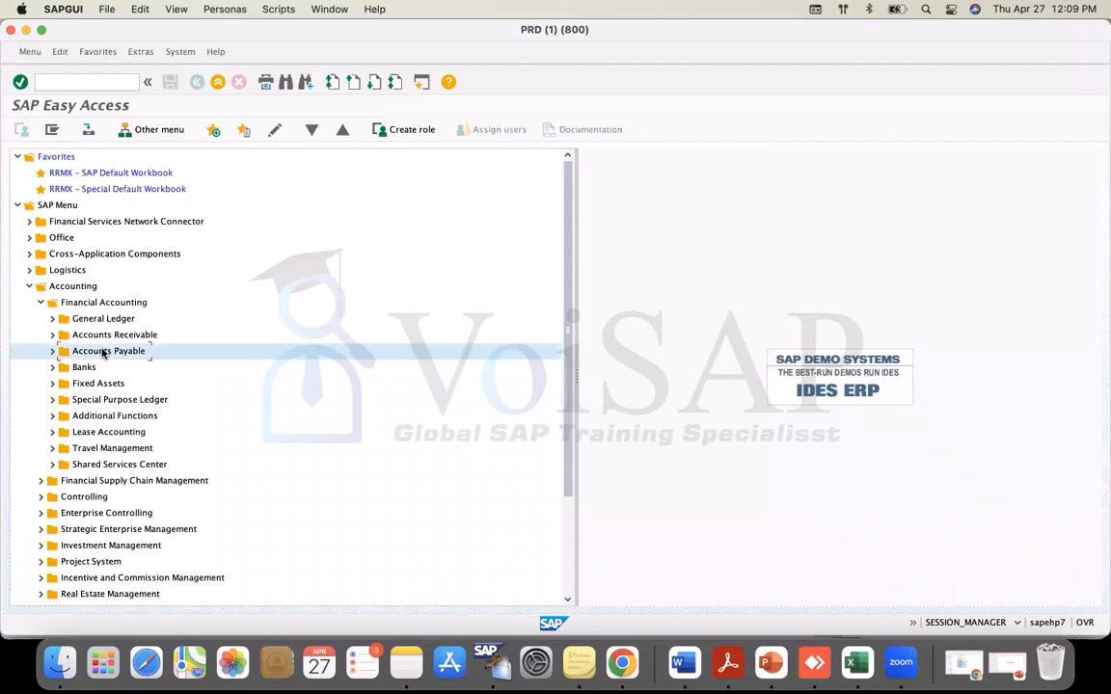
{"action": "left_click", "coordinate": [53, 352]}
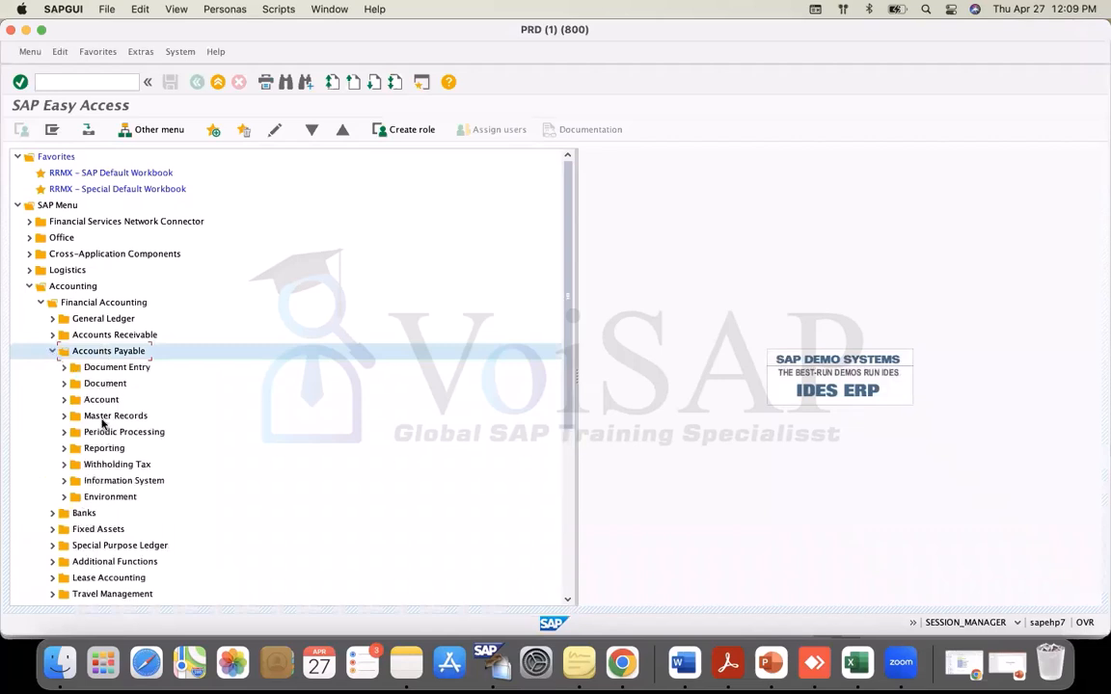
{"action": "left_click", "coordinate": [100, 416]}
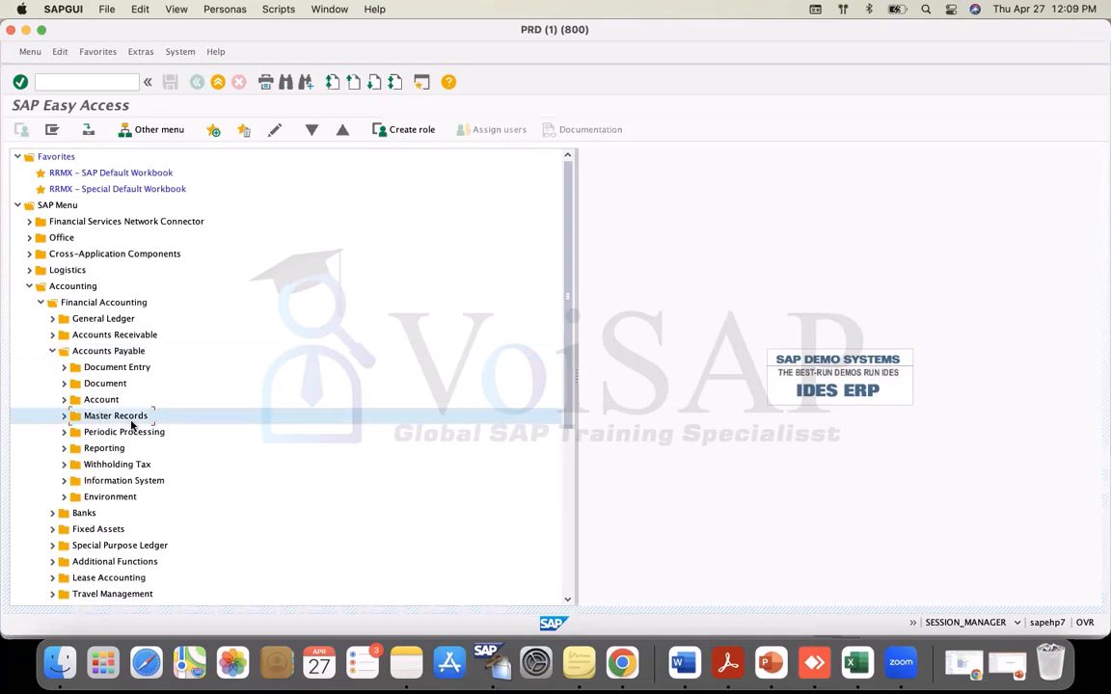
{"action": "left_click", "coordinate": [63, 417]}
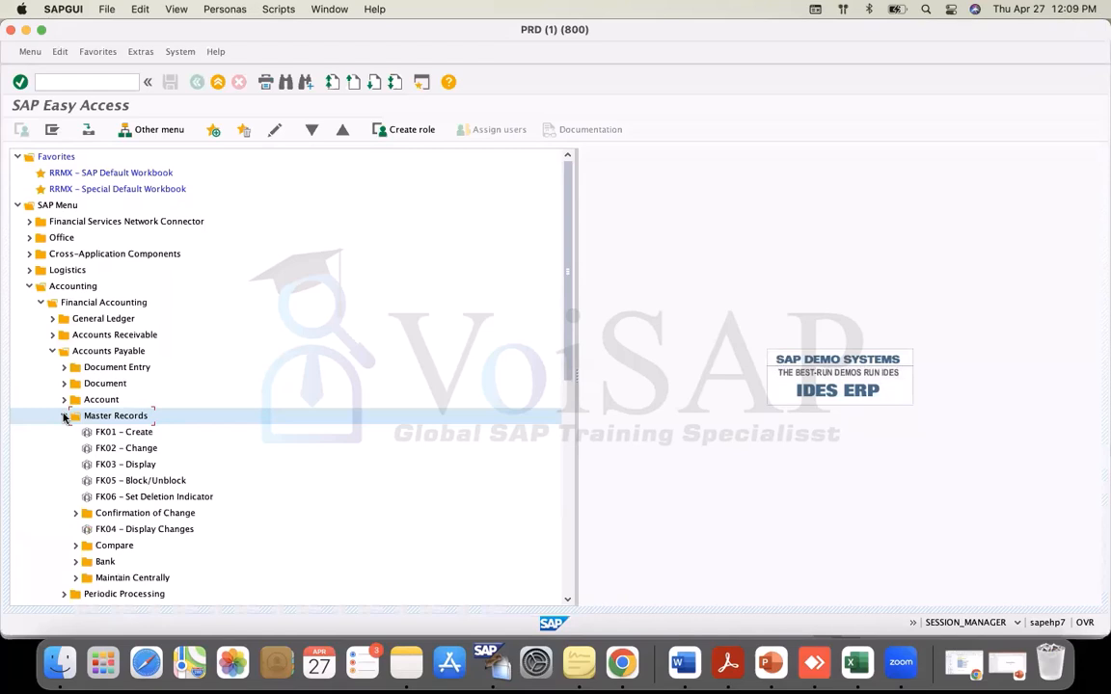
{"action": "left_click", "coordinate": [106, 434]}
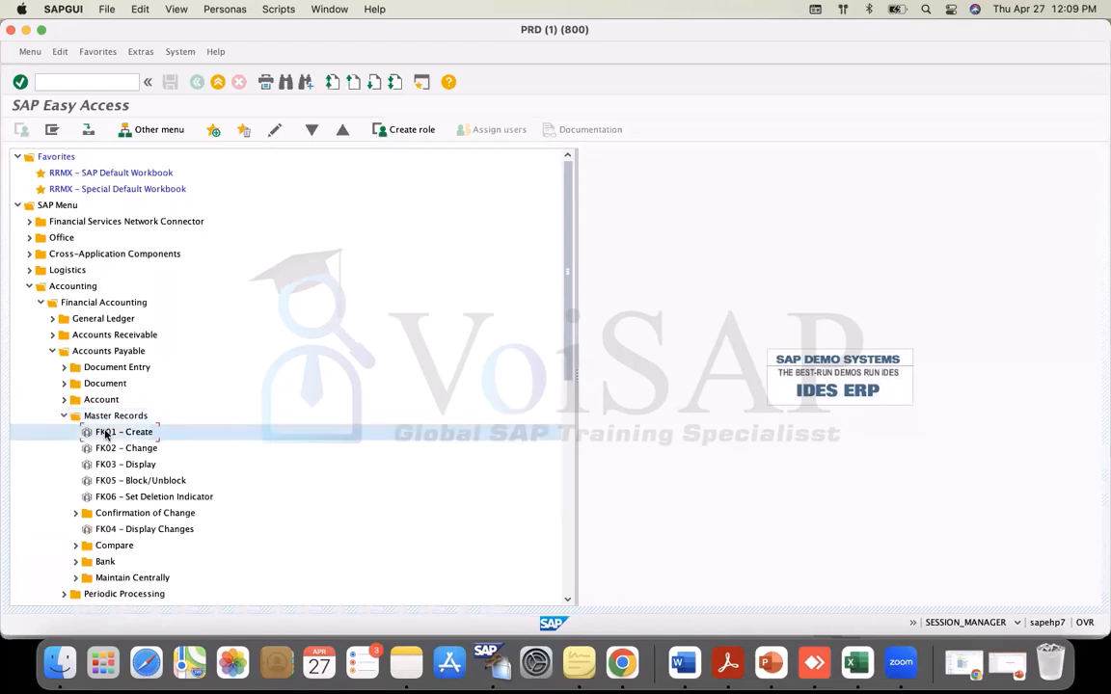
{"action": "key", "text": "Down"}
{"action": "key", "text": "Down"}
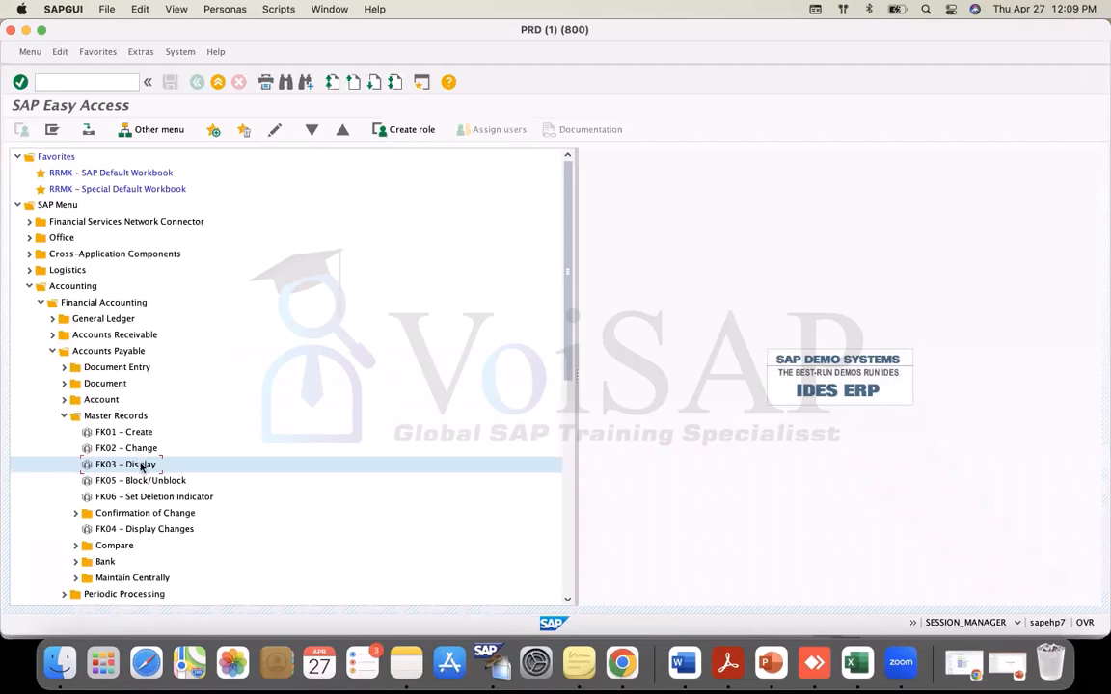
{"action": "left_click", "coordinate": [63, 415]}
{"action": "left_click", "coordinate": [52, 351]}
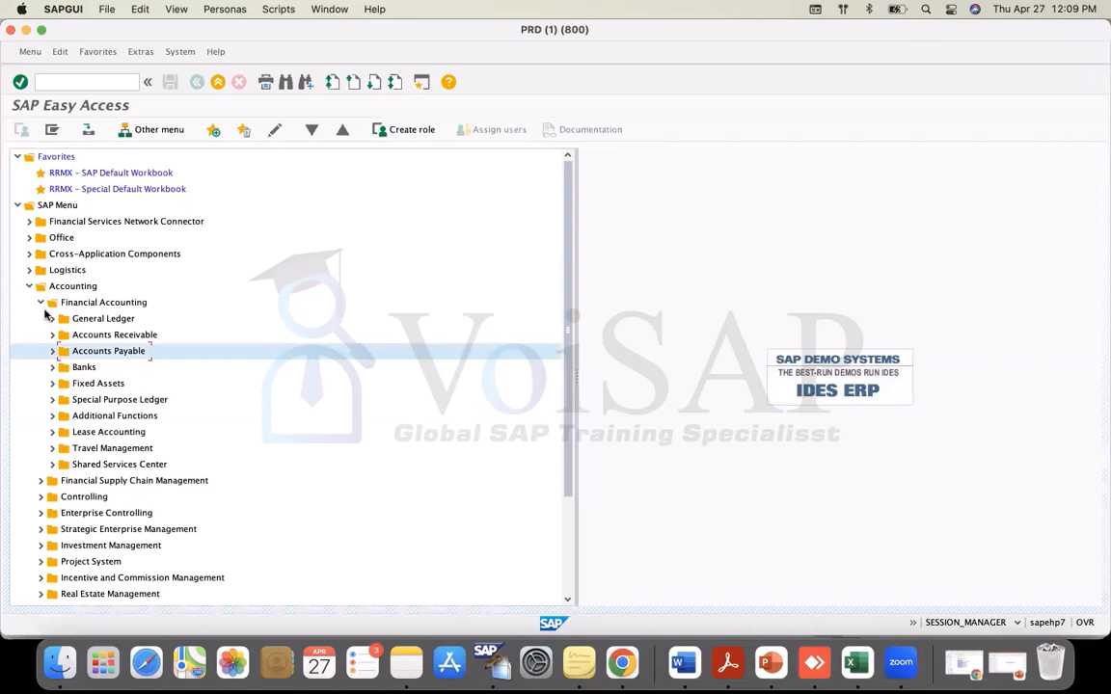
{"action": "left_click", "coordinate": [41, 301]}
{"action": "left_click", "coordinate": [28, 286]}
Open the vendor creation screen with transaction code fk01
{"action": "left_click", "coordinate": [78, 82]}
{"action": "type", "text": "f"}
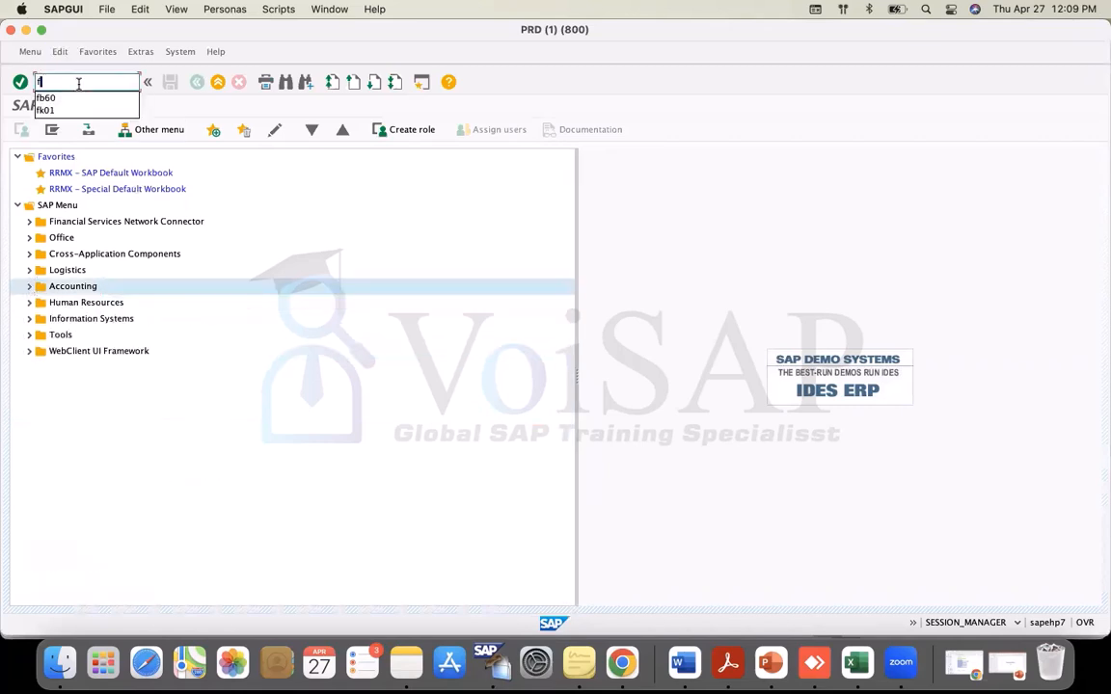
{"action": "type", "text": "k01"}
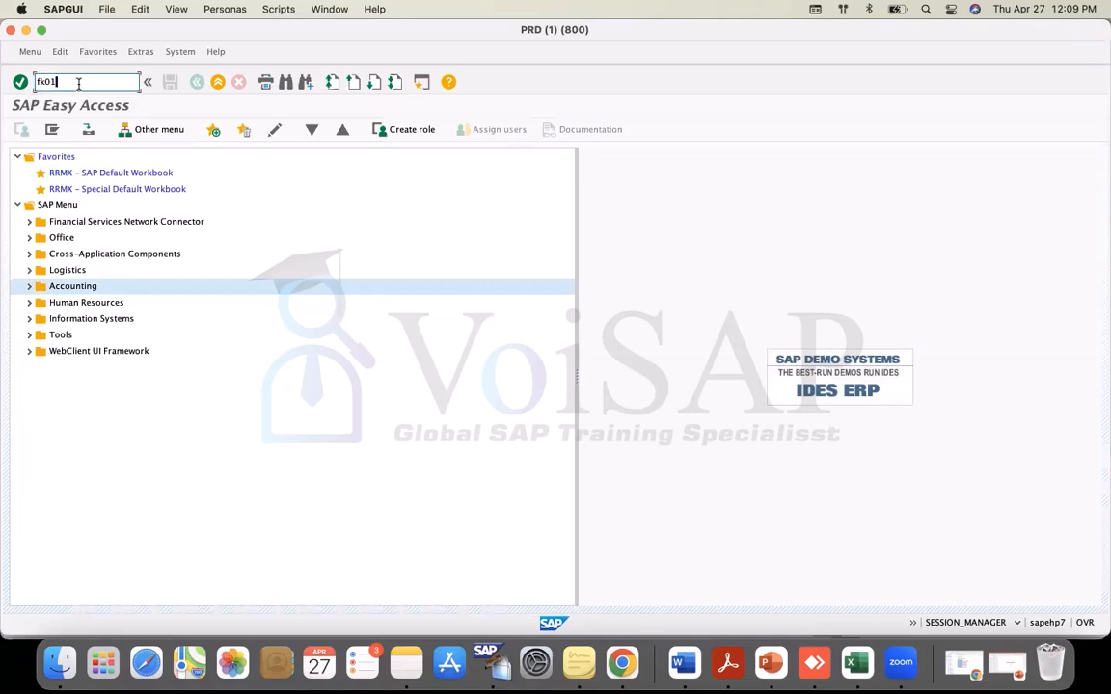
{"action": "left_click_drag", "start_coordinate": [60, 77], "coordinate": [44, 77]}
{"action": "left_click", "coordinate": [77, 84]}
{"action": "key", "text": "Return"}
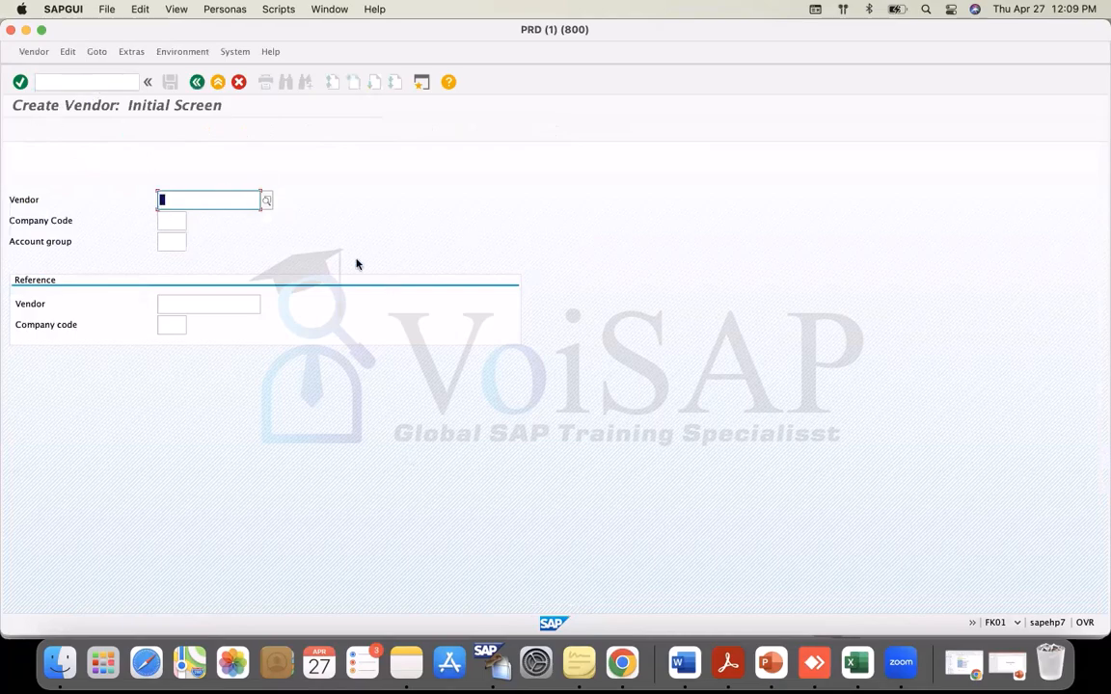
Look at the Create Vendor slide in the PowerPoint presentation behind the SAP window, and return to SAP
{"action": "left_click_drag", "start_coordinate": [1107, 418], "coordinate": [1057, 419]}
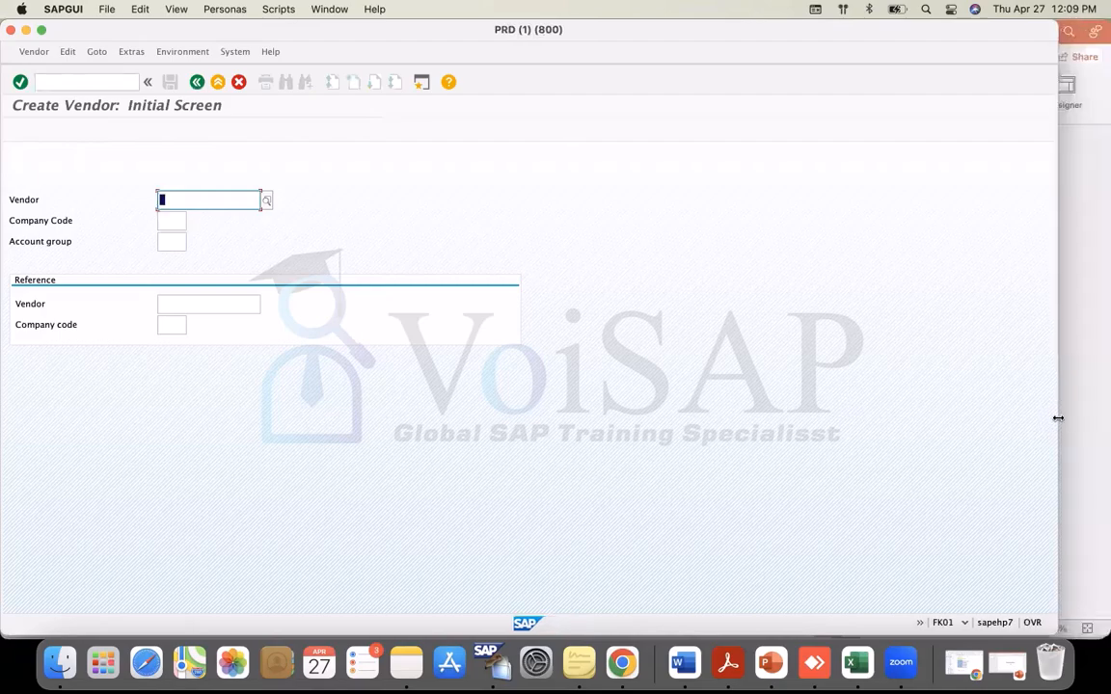
{"action": "left_click", "coordinate": [1093, 415]}
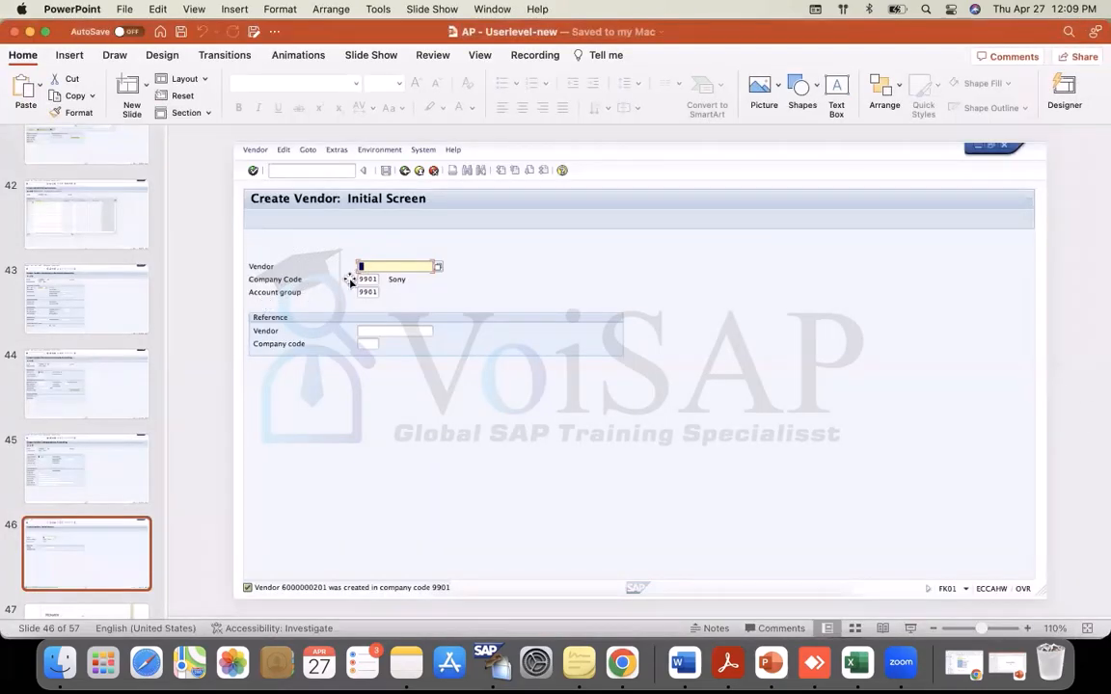
{"action": "left_click_drag", "start_coordinate": [1, 285], "coordinate": [21, 285]}
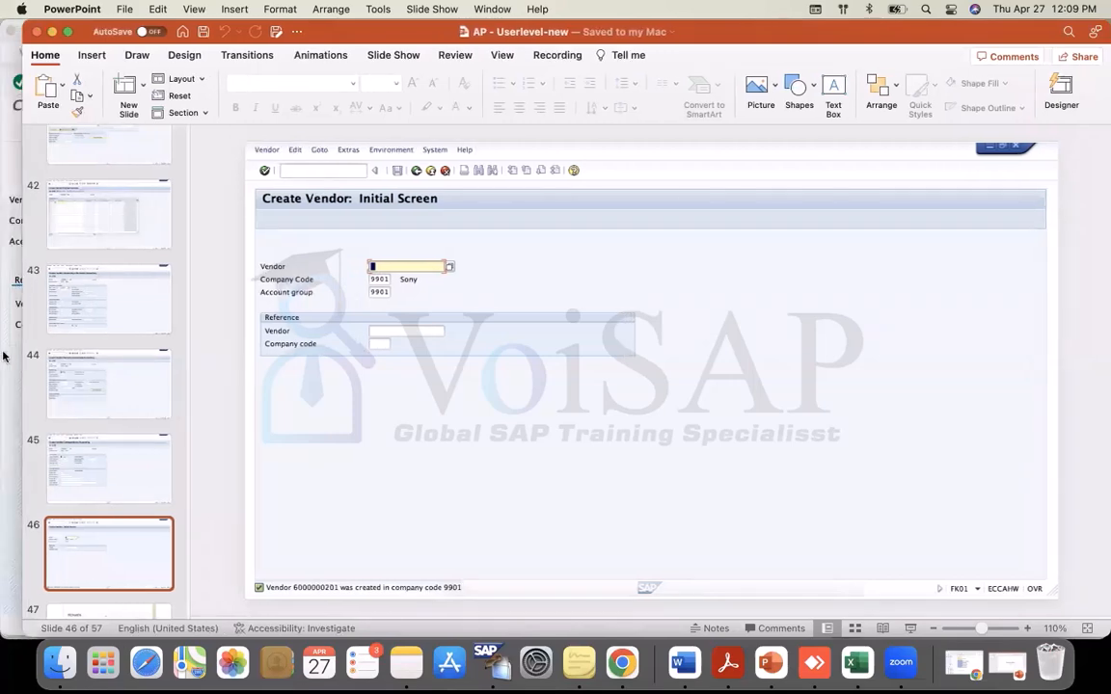
{"action": "left_click", "coordinate": [3, 365]}
{"action": "left_click_drag", "start_coordinate": [1058, 367], "coordinate": [1100, 367]}
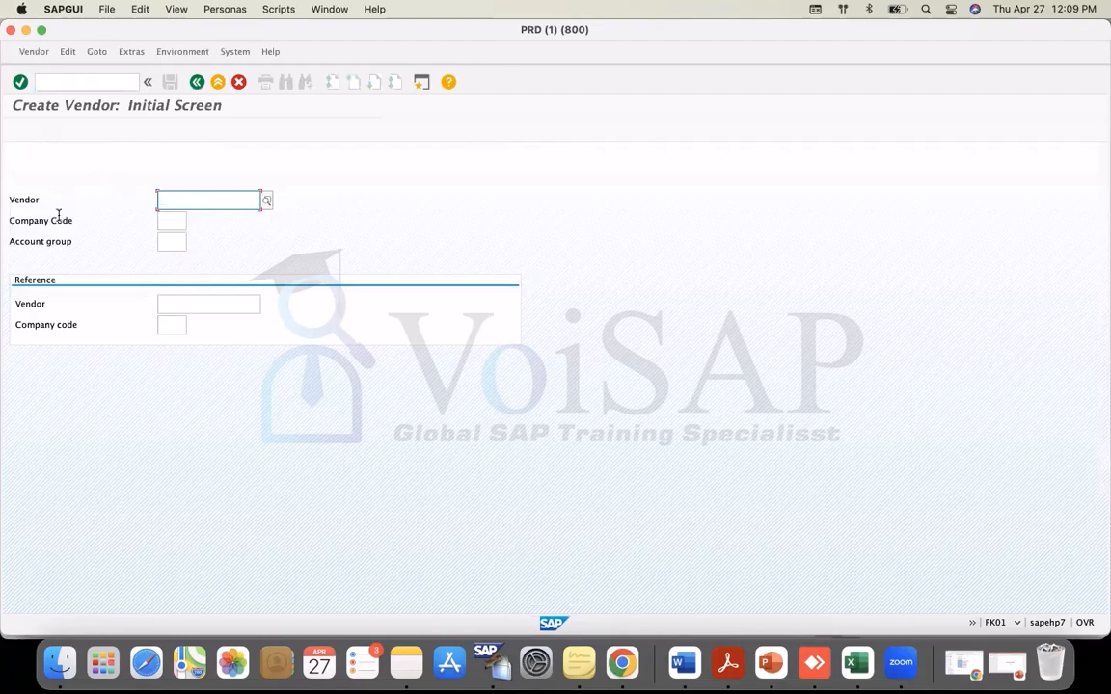
Enter cc00 as the company code for the new vendor
{"action": "left_click", "coordinate": [164, 221]}
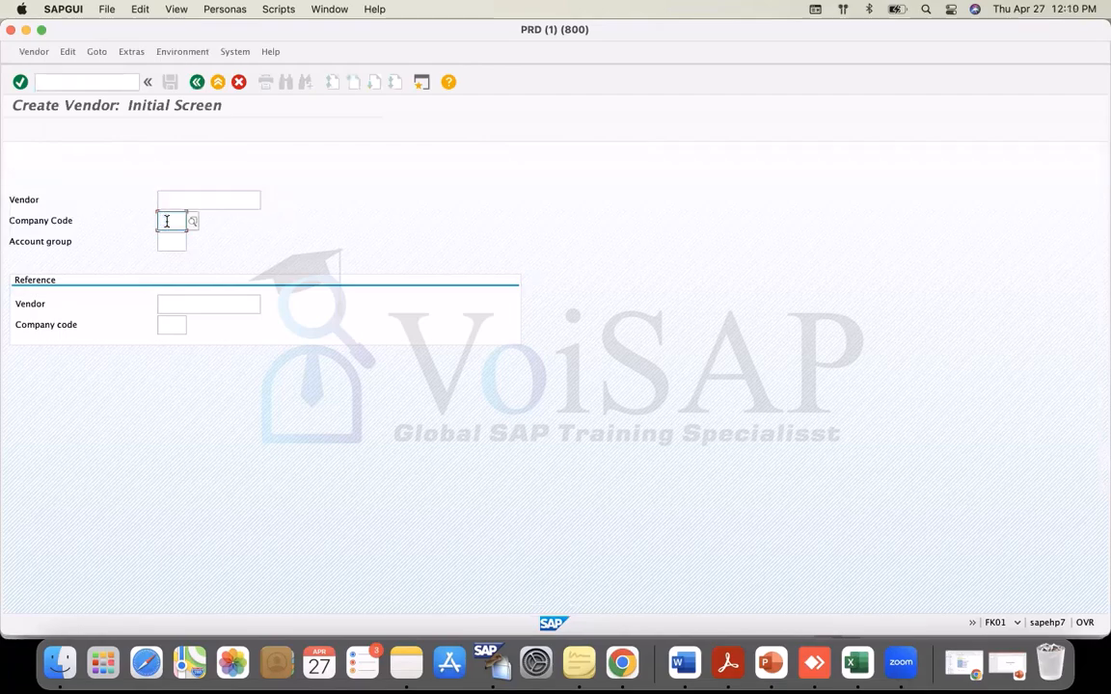
{"action": "type", "text": "CC00"}
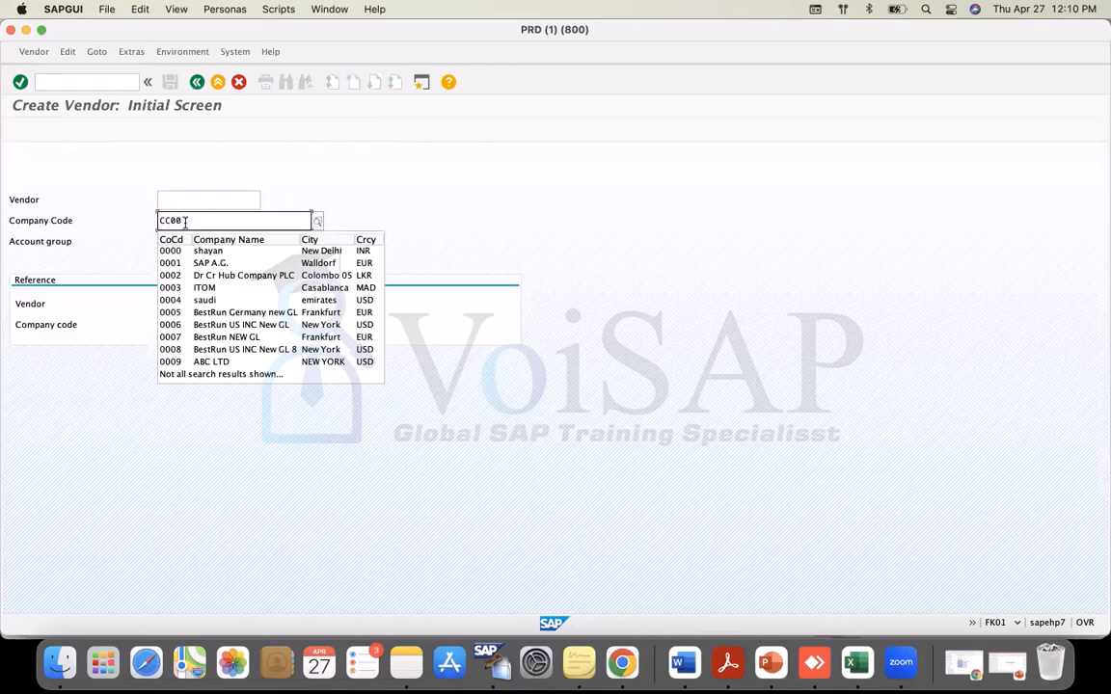
{"action": "left_click_drag", "start_coordinate": [190, 220], "coordinate": [126, 225]}
{"action": "left_click", "coordinate": [114, 263]}
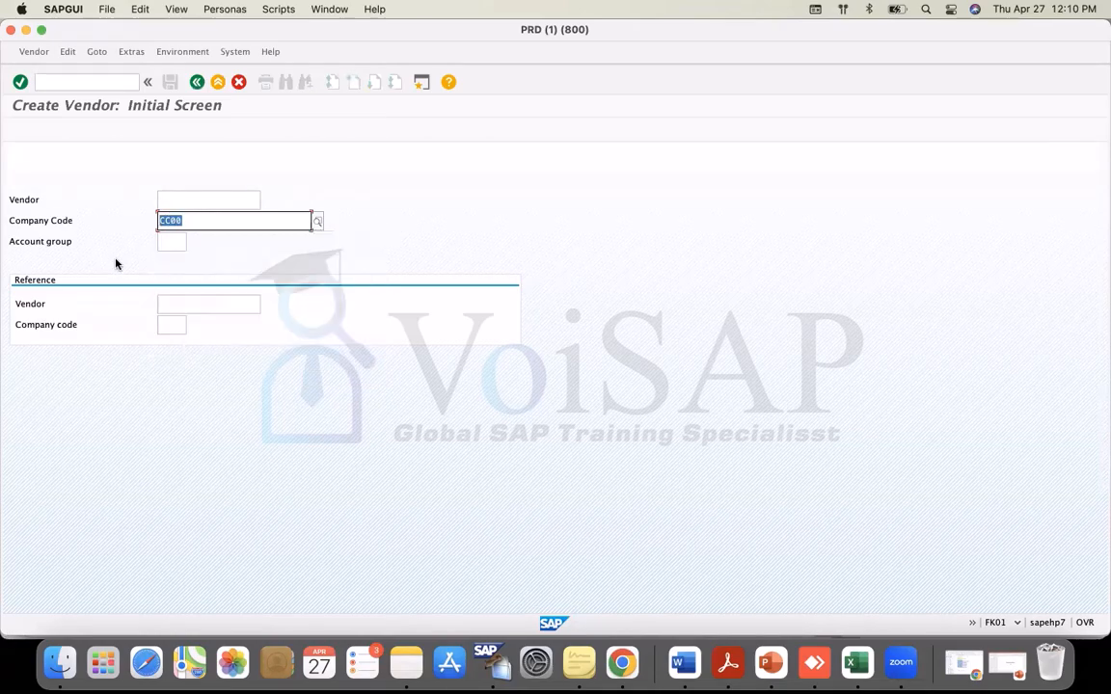
{"action": "left_click", "coordinate": [181, 221]}
{"action": "left_click_drag", "start_coordinate": [193, 225], "coordinate": [60, 218]}
{"action": "type", "text": "cc00"}
{"action": "left_click", "coordinate": [114, 256]}
Set the new vendor's account group to CC00 Vendor Account Group
{"action": "left_click", "coordinate": [178, 240]}
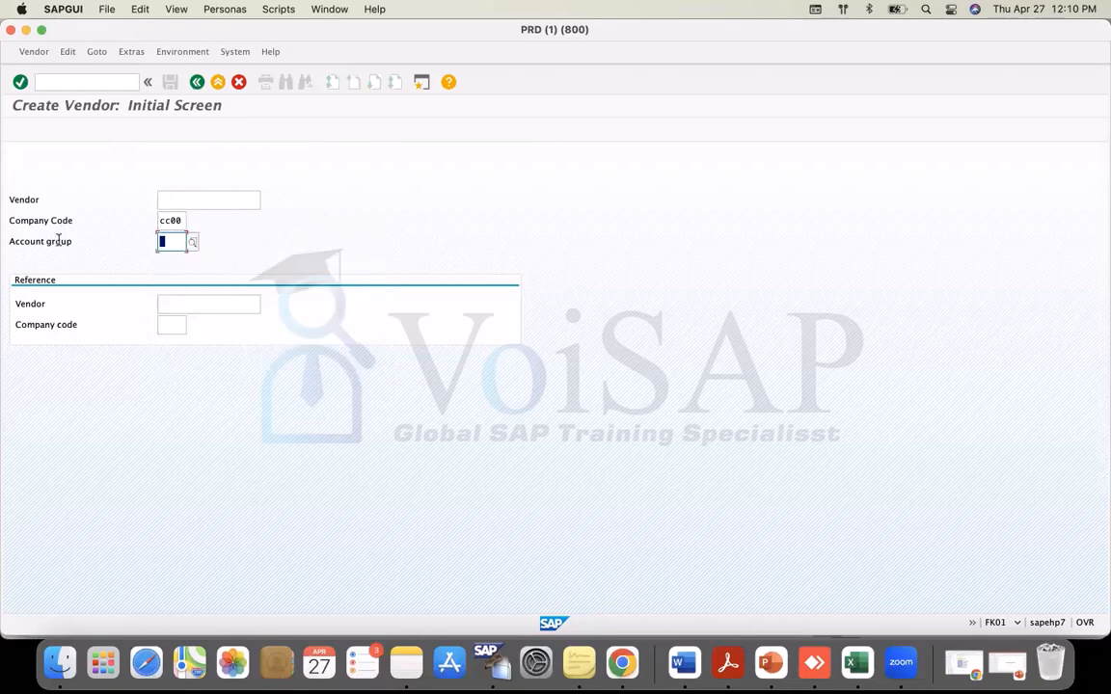
{"action": "left_click_drag", "start_coordinate": [11, 241], "coordinate": [131, 245]}
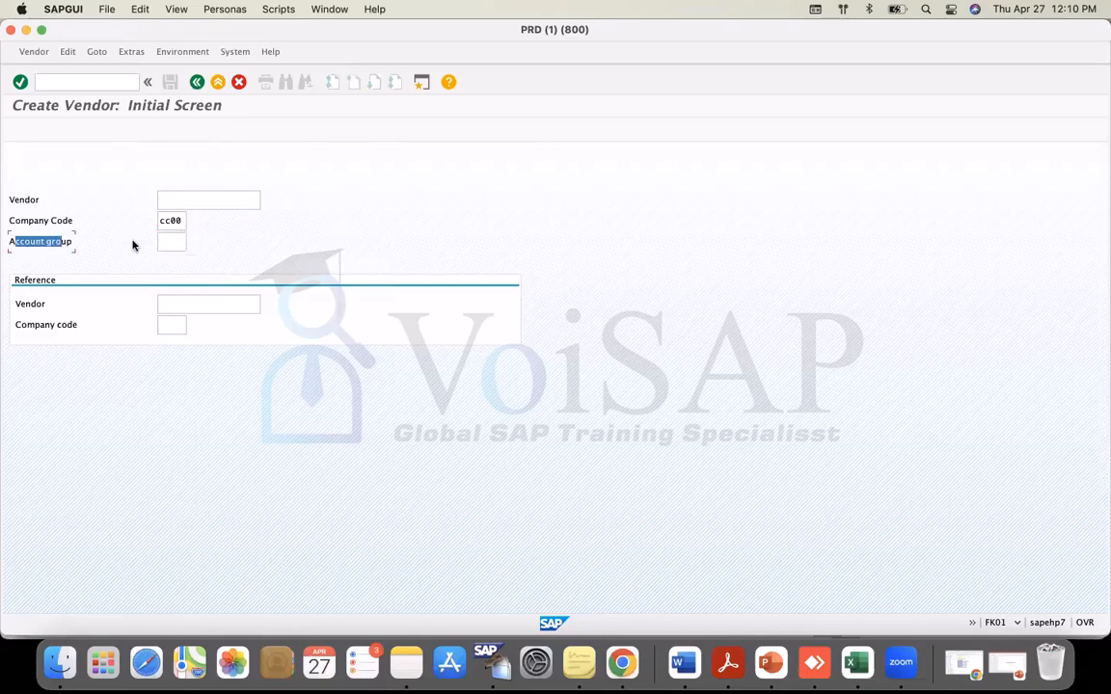
{"action": "left_click", "coordinate": [172, 240]}
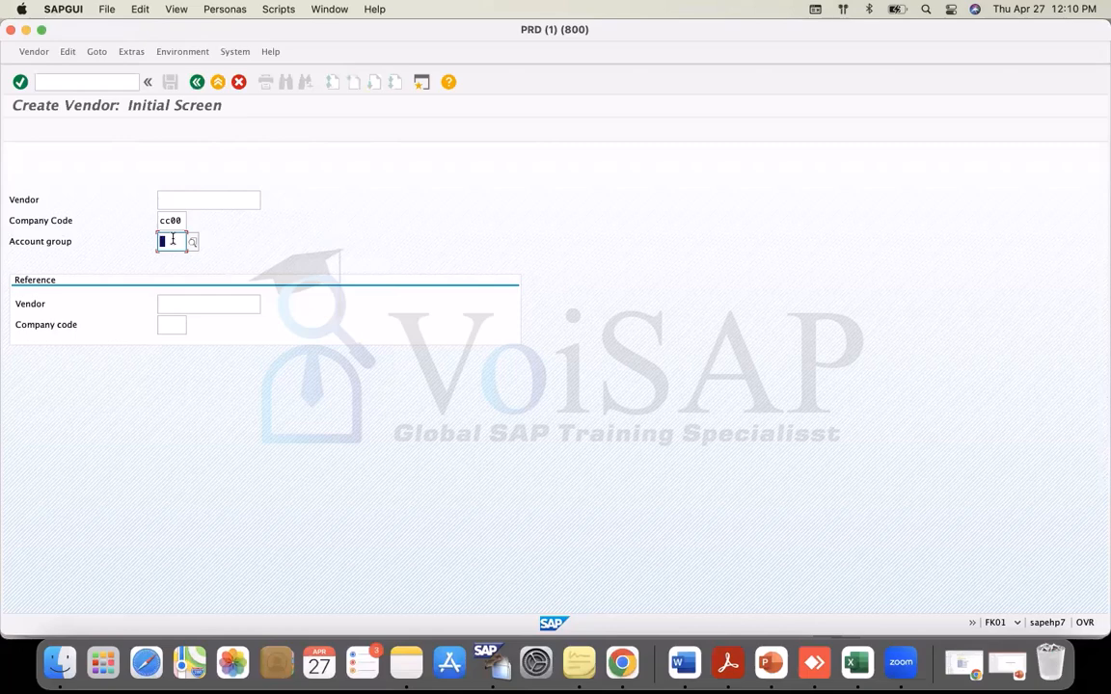
{"action": "type", "text": "cc00"}
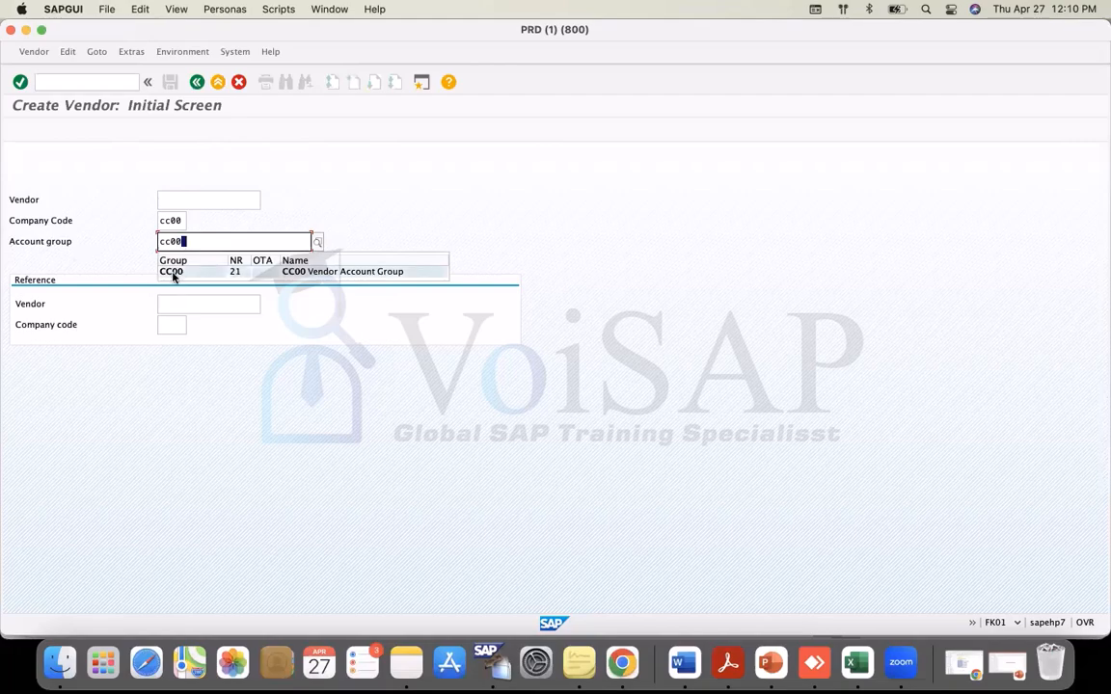
{"action": "left_click", "coordinate": [173, 272]}
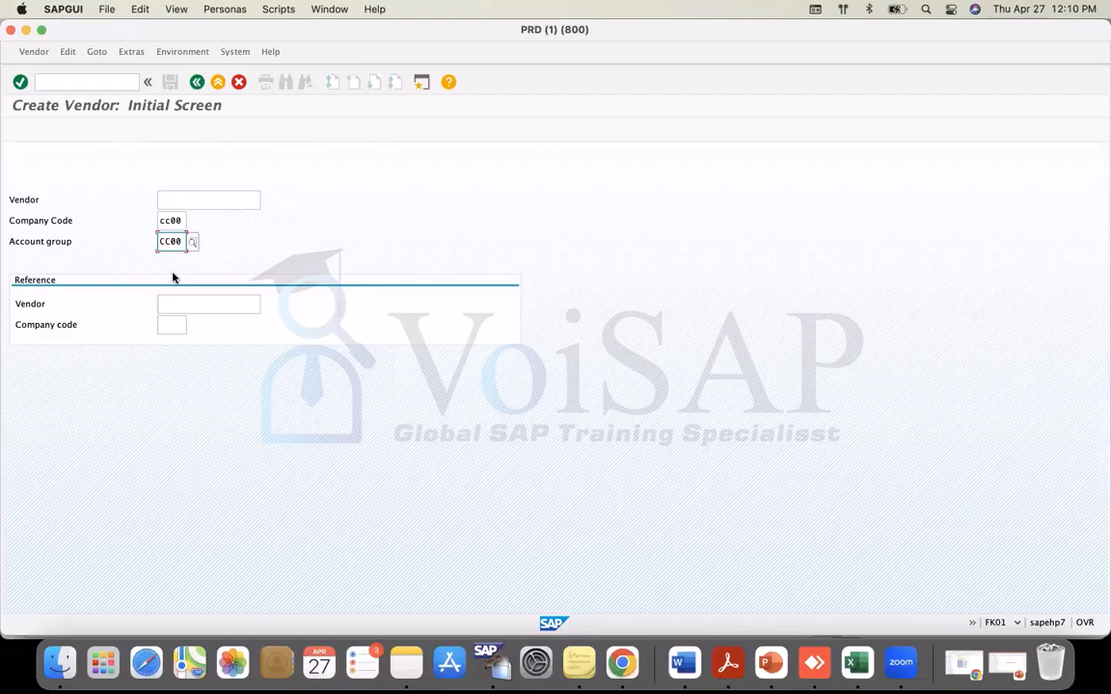
{"action": "left_click", "coordinate": [171, 220]}
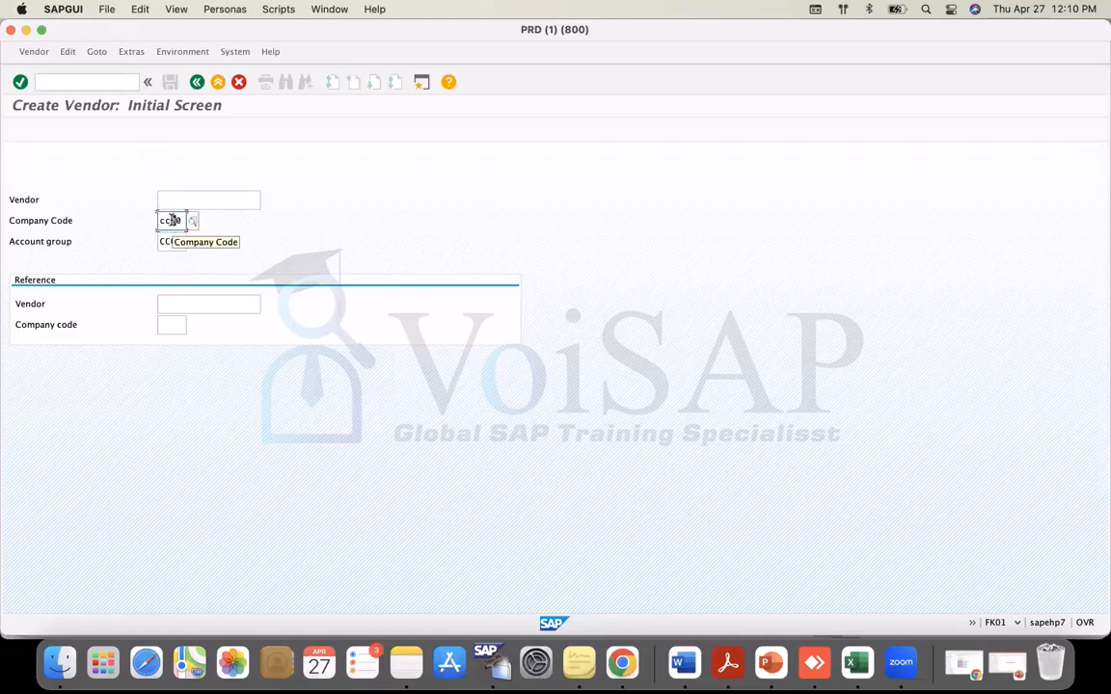
{"action": "left_click", "coordinate": [175, 241]}
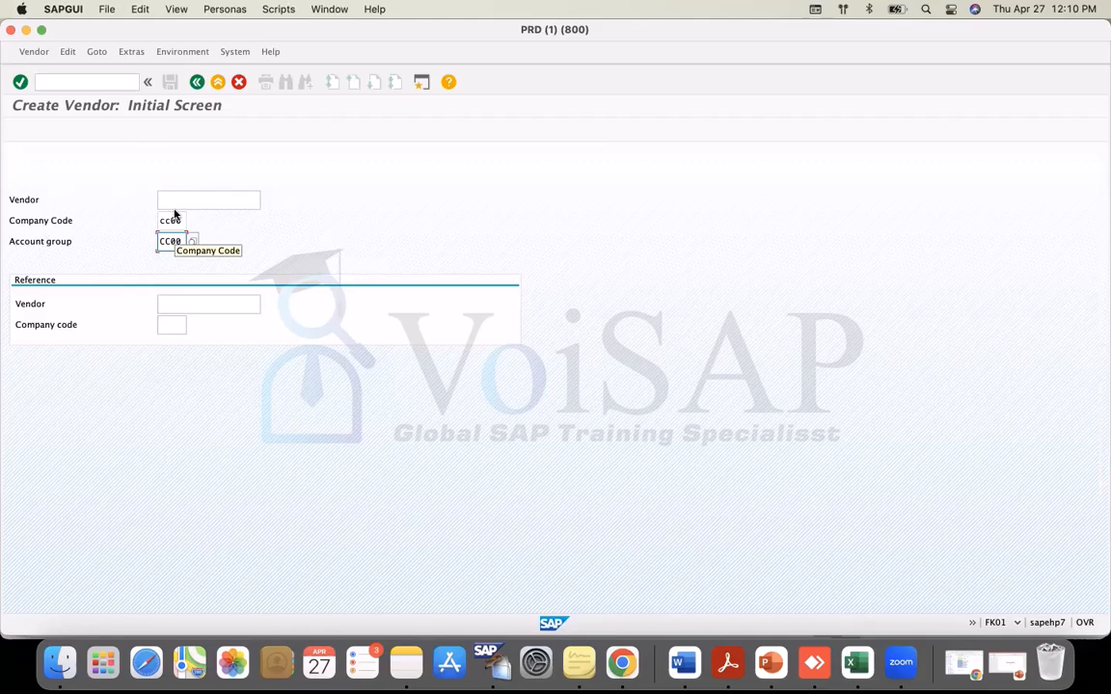
{"action": "left_click", "coordinate": [178, 221]}
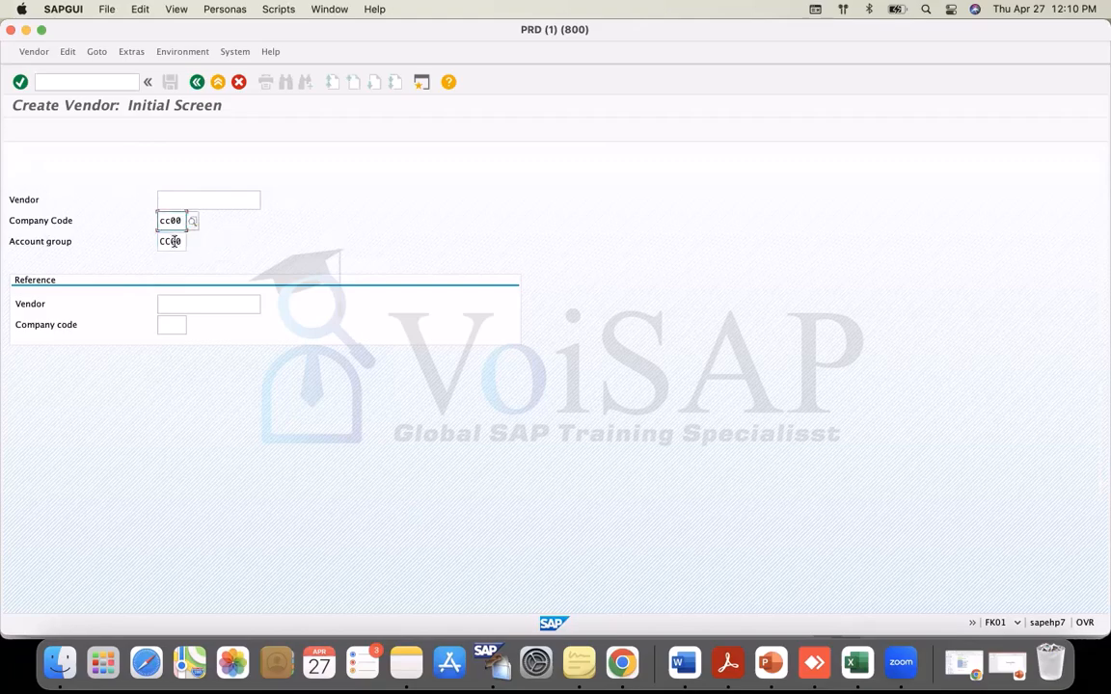
{"action": "left_click", "coordinate": [173, 242]}
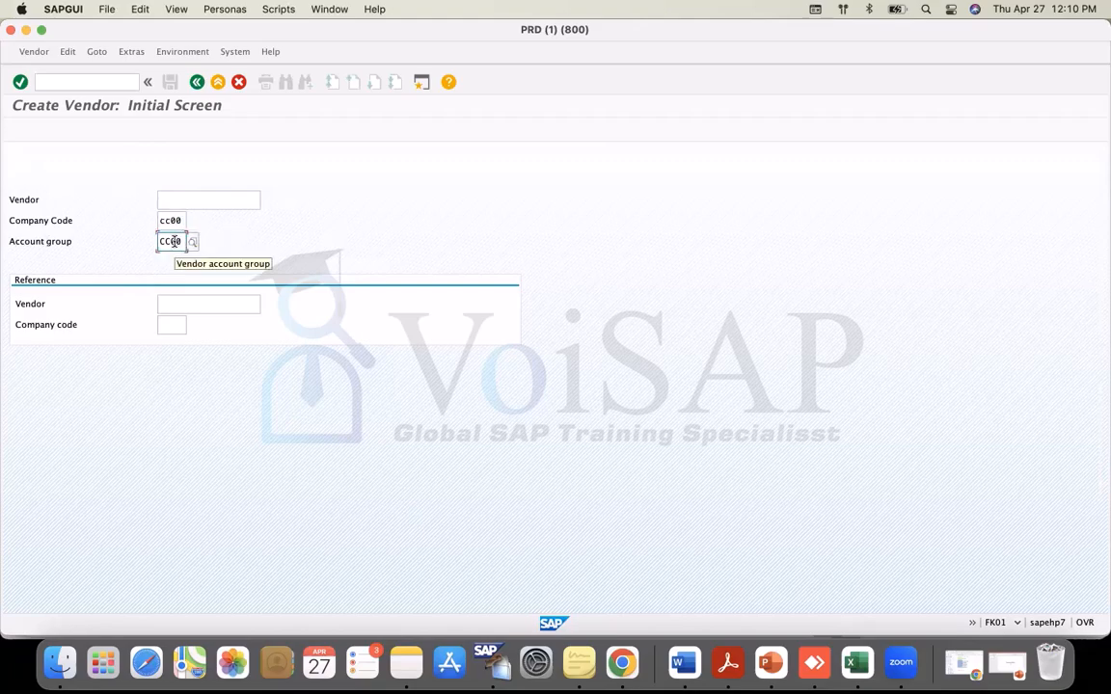
{"action": "left_click_drag", "start_coordinate": [182, 221], "coordinate": [92, 221]}
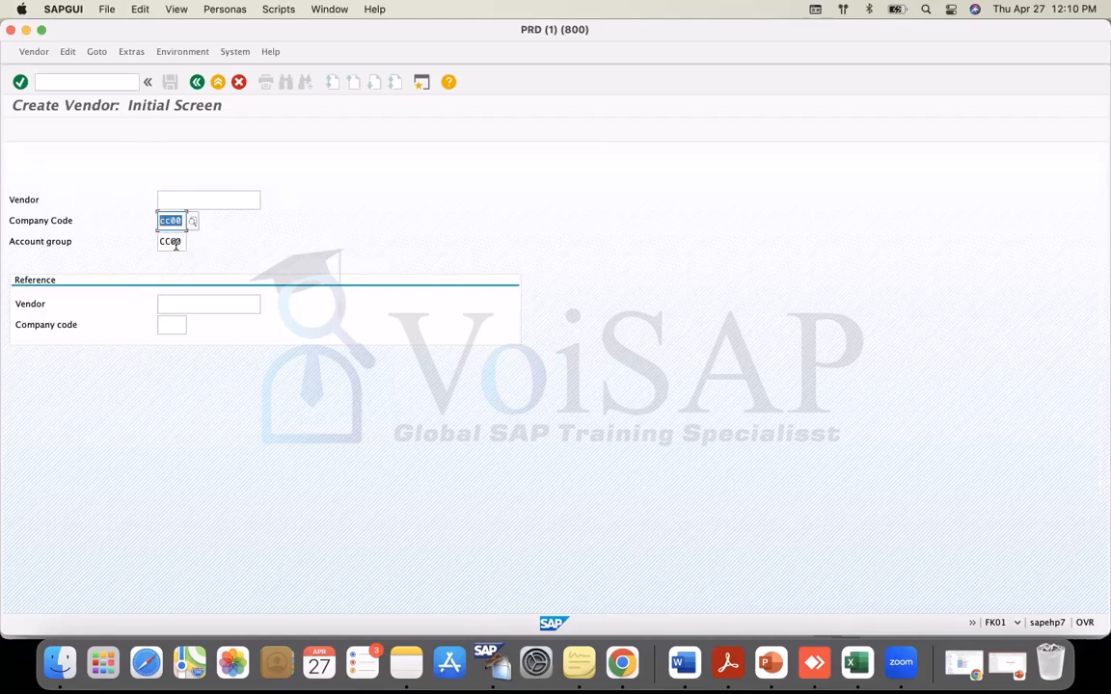
{"action": "left_click_drag", "start_coordinate": [175, 241], "coordinate": [87, 241]}
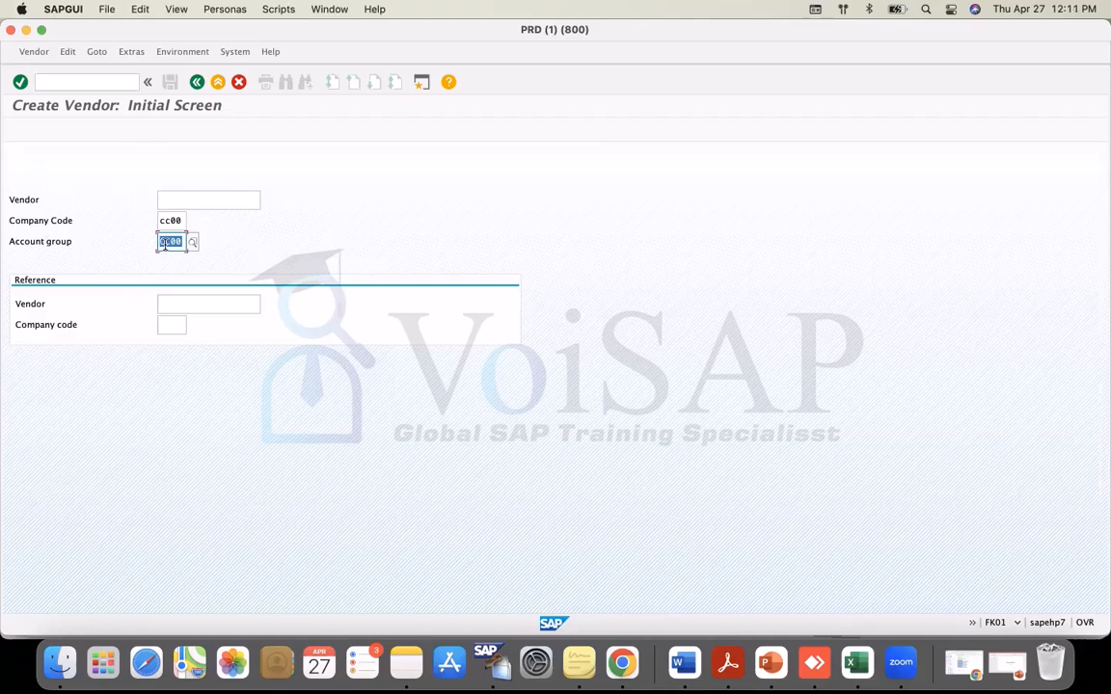
Confirm the initial vendor data and proceed to the vendor's address screen
{"action": "left_click", "coordinate": [177, 241]}
{"action": "left_click", "coordinate": [168, 241]}
{"action": "key", "text": "Return"}
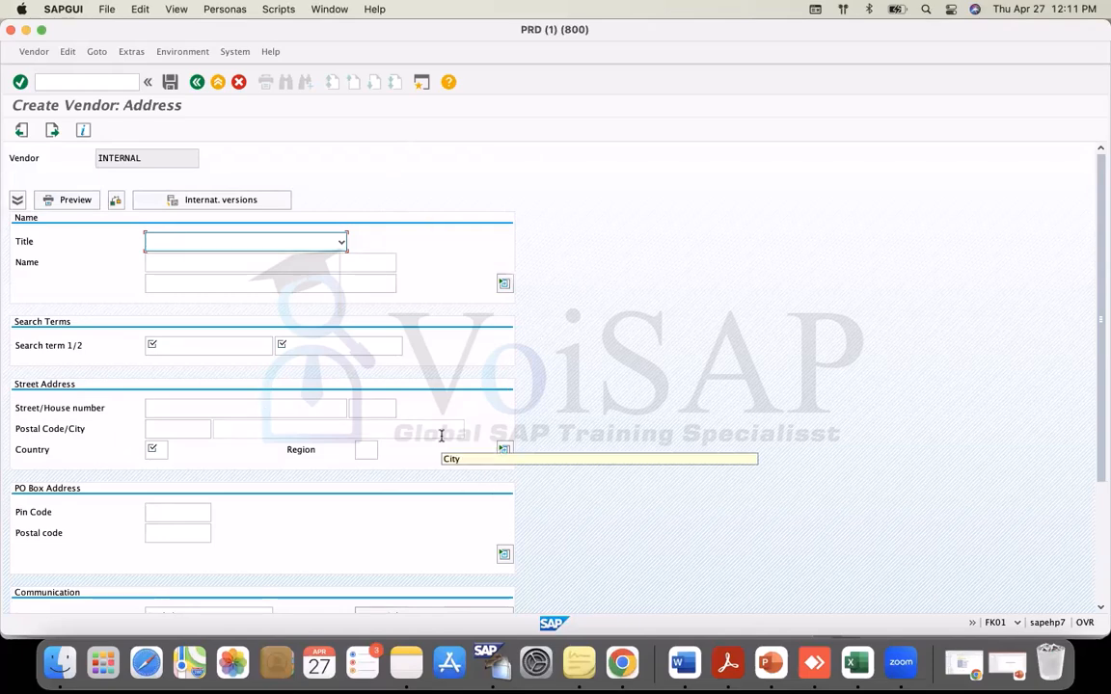
Set the vendor's title to Company and its name to "Klea Vendor 01"
{"action": "left_click", "coordinate": [196, 241]}
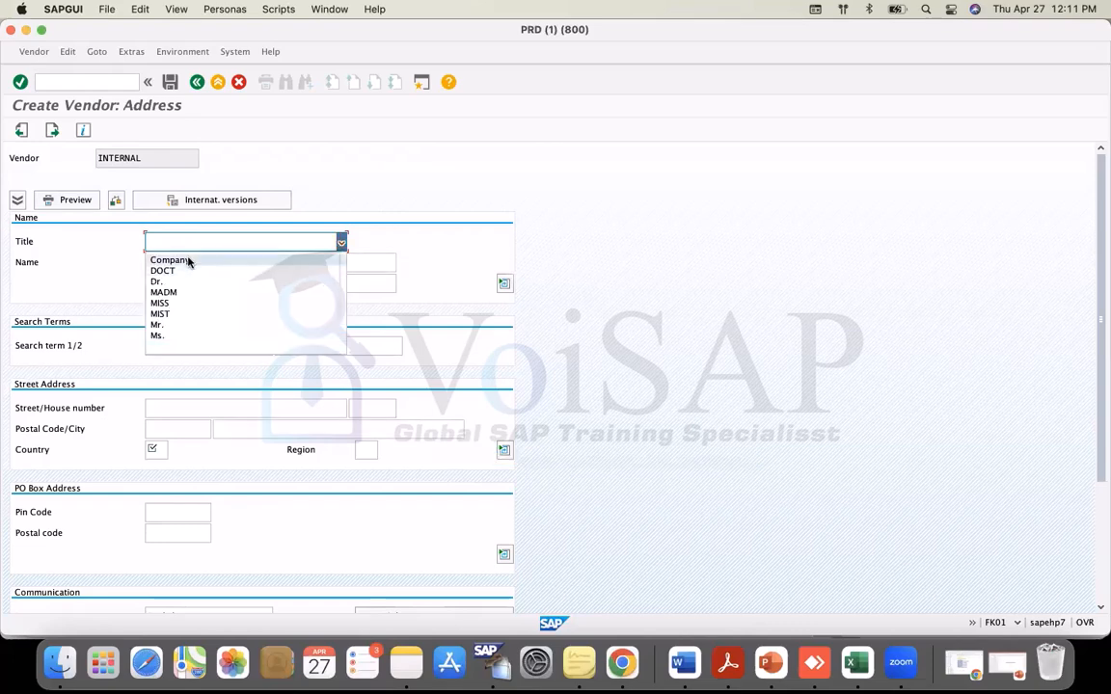
{"action": "left_click", "coordinate": [189, 261]}
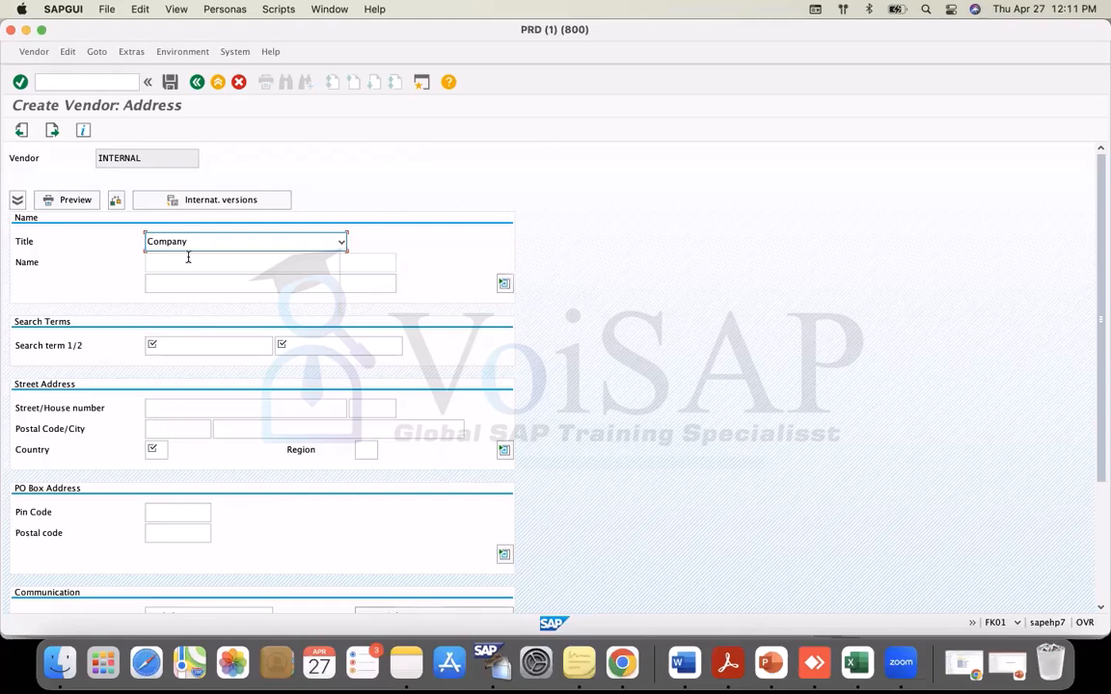
{"action": "left_click", "coordinate": [146, 261]}
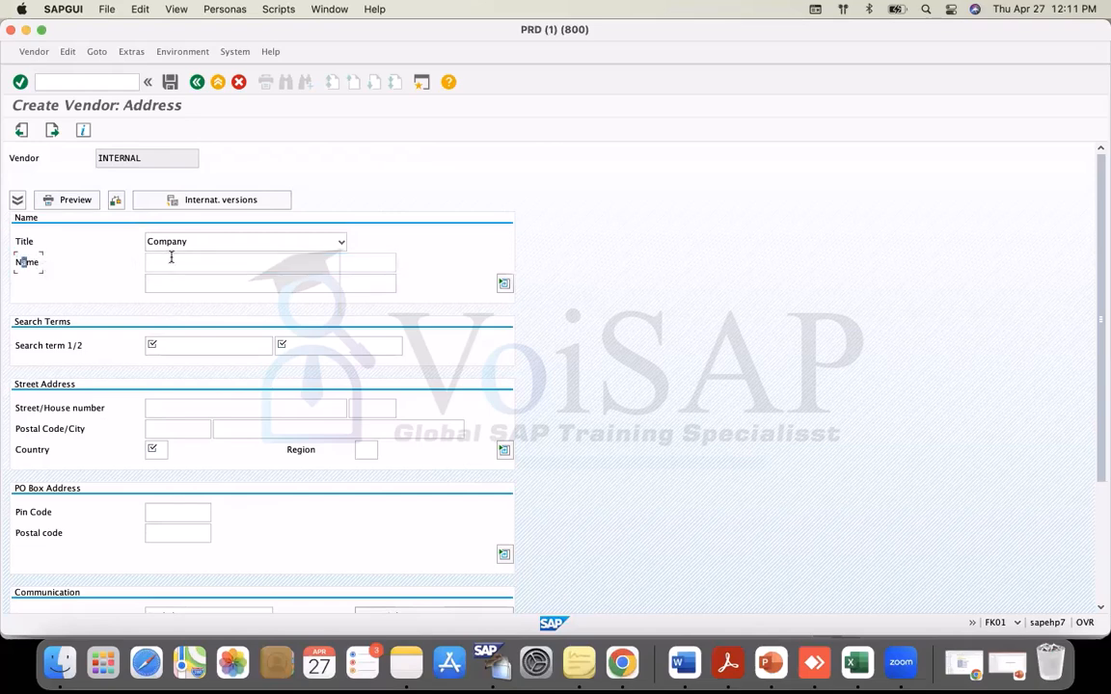
{"action": "type", "text": "Klea"}
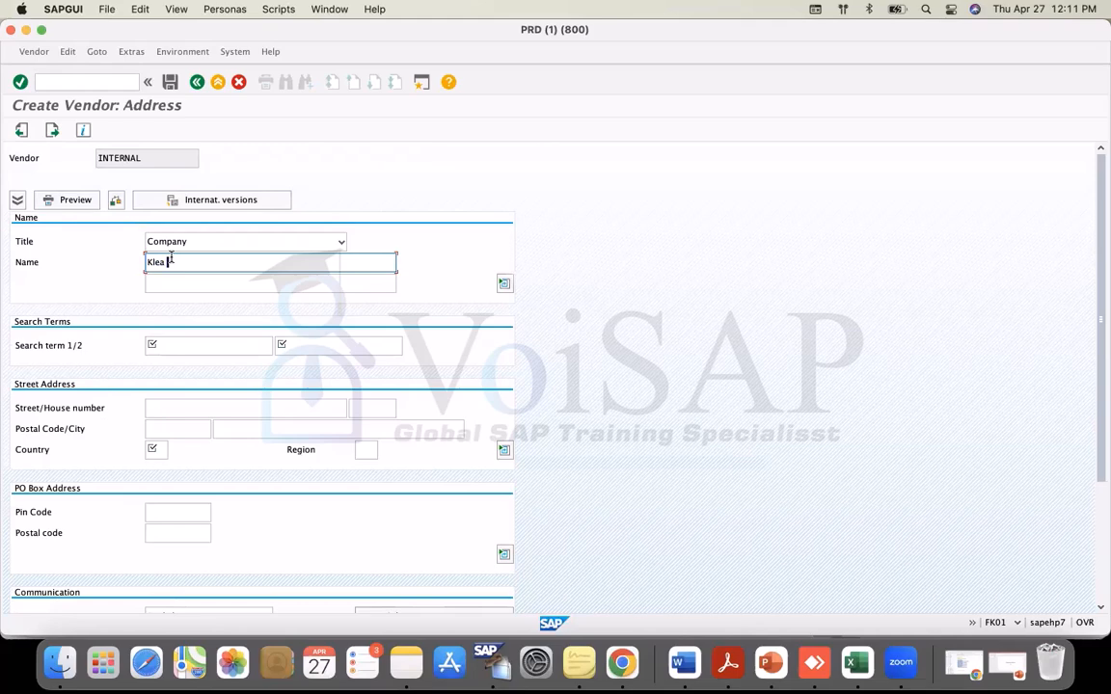
{"action": "type", "text": " Vendor 01"}
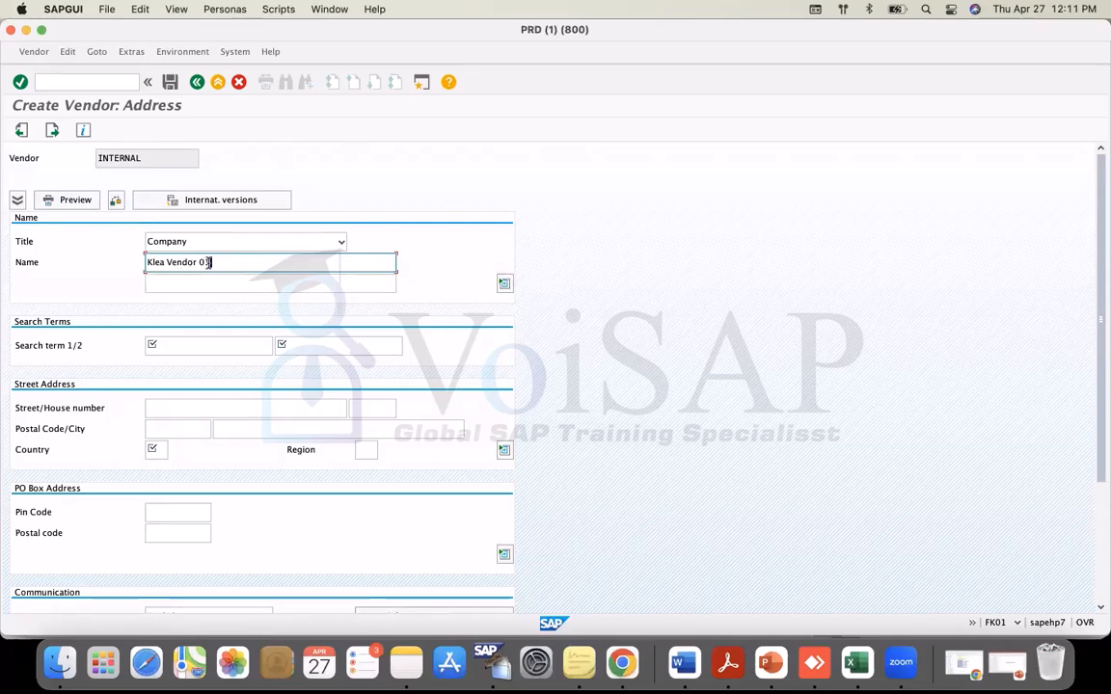
Set the vendor's search terms to KV and 01
{"action": "left_click_drag", "start_coordinate": [212, 262], "coordinate": [130, 268]}
{"action": "left_click", "coordinate": [238, 262]}
{"action": "left_click_drag", "start_coordinate": [15, 345], "coordinate": [82, 343]}
{"action": "left_click", "coordinate": [183, 340]}
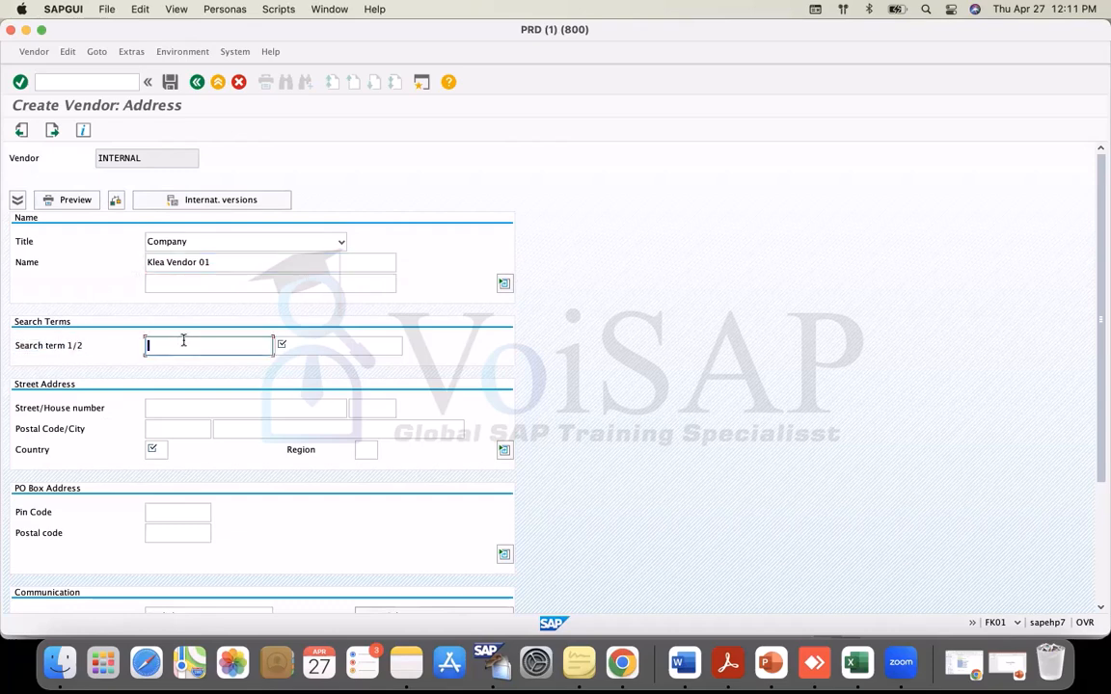
{"action": "type", "text": "KV"}
{"action": "key", "text": "Tab"}
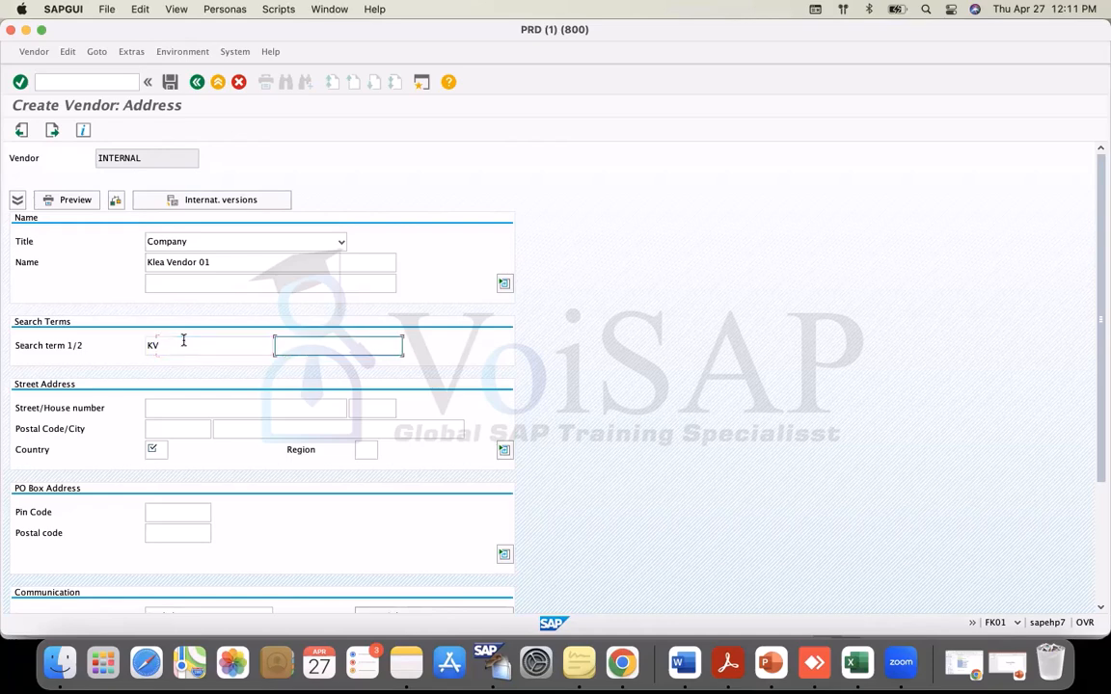
{"action": "type", "text": "01"}
{"action": "left_click_drag", "start_coordinate": [18, 344], "coordinate": [79, 345]}
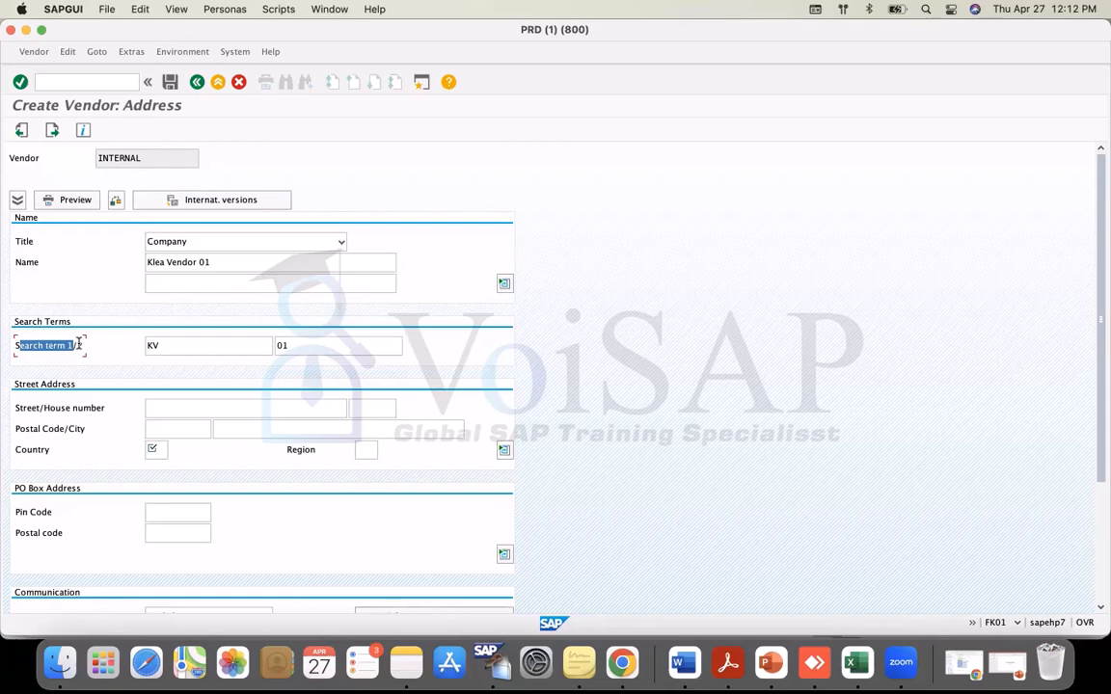
{"action": "left_click", "coordinate": [171, 344]}
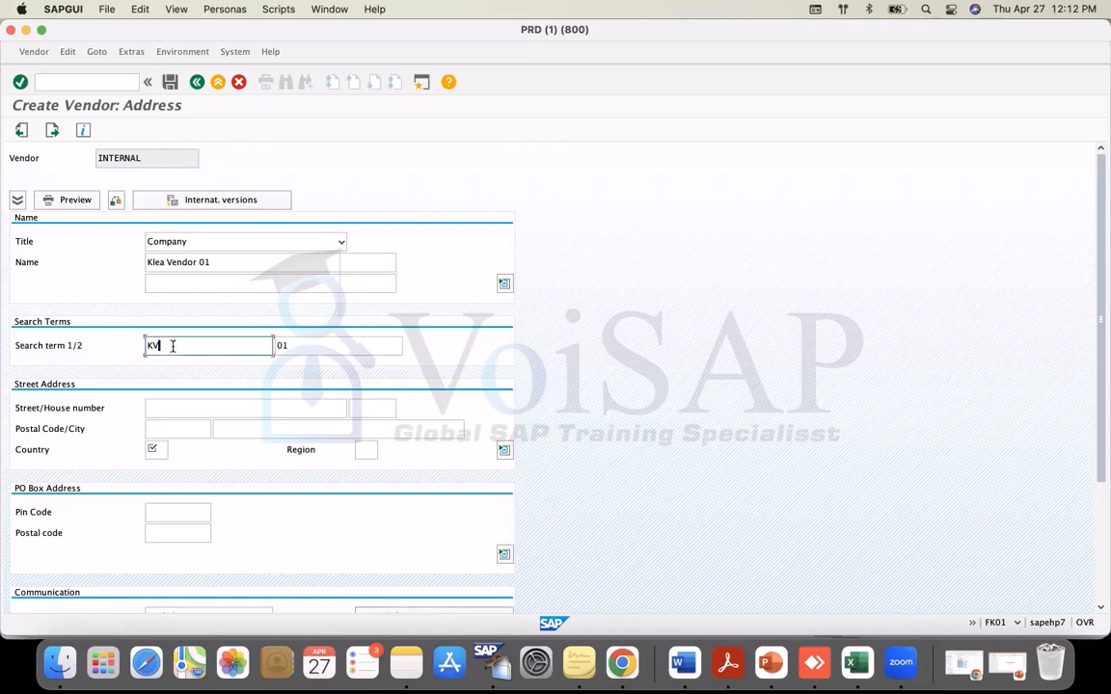
{"action": "left_click", "coordinate": [332, 347]}
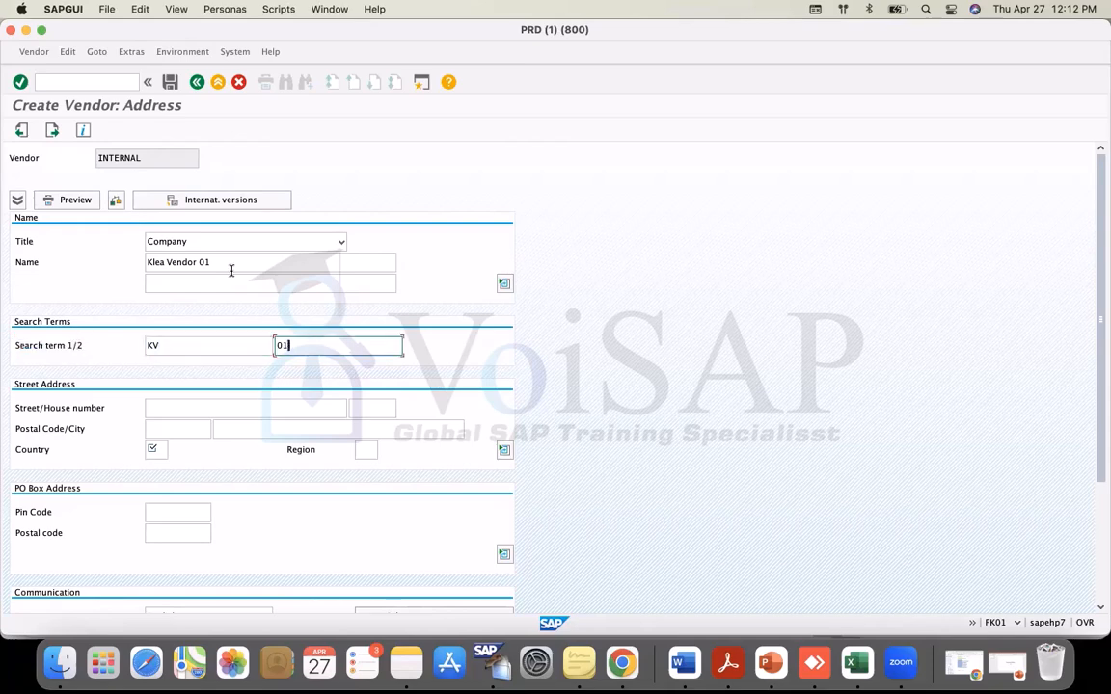
{"action": "left_click_drag", "start_coordinate": [234, 263], "coordinate": [114, 267]}
{"action": "left_click", "coordinate": [173, 342]}
{"action": "left_click", "coordinate": [315, 350]}
{"action": "left_click_drag", "start_coordinate": [216, 263], "coordinate": [64, 267]}
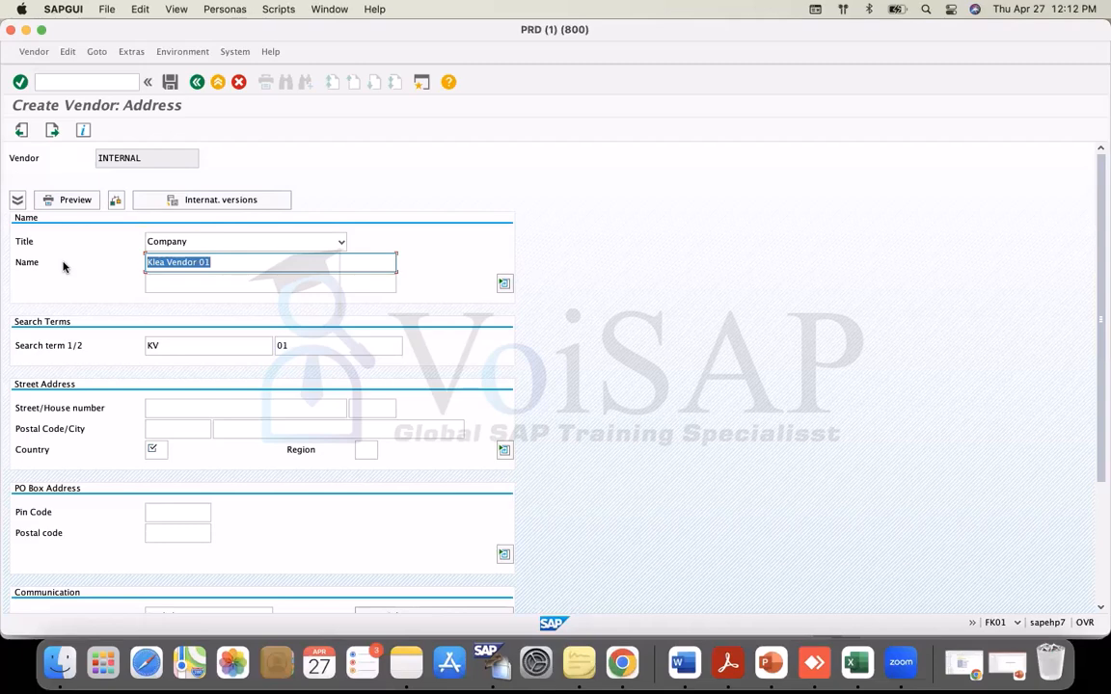
Set the country in the vendor's street address to CA (Canada), leaving the street, postal code and city empty
{"action": "left_click", "coordinate": [154, 408]}
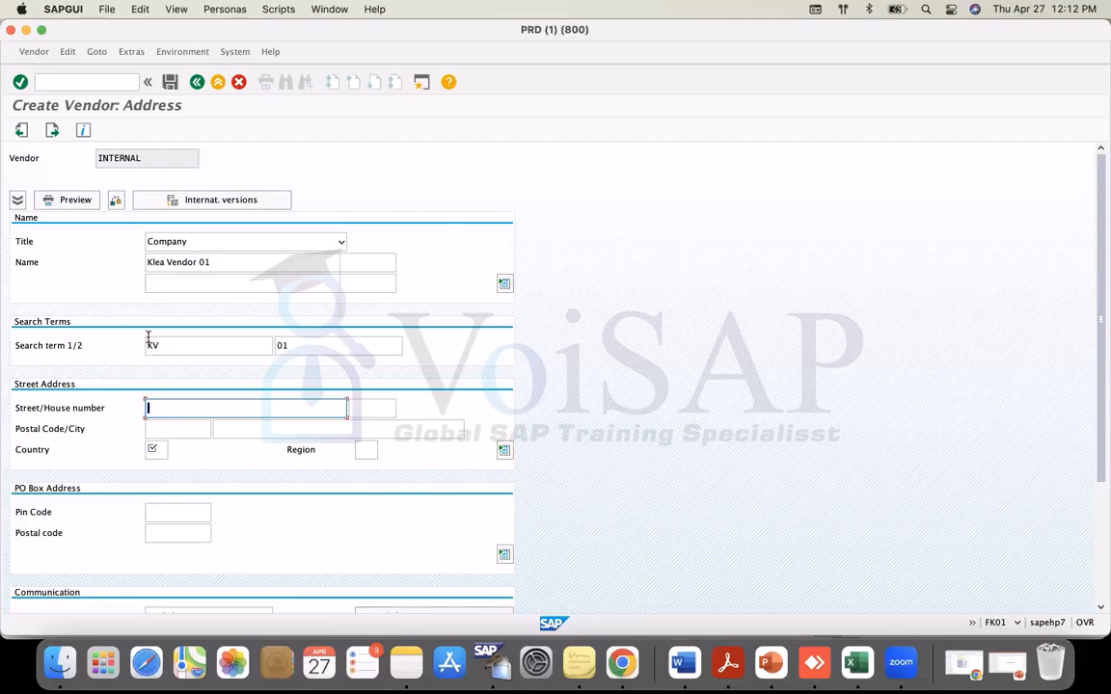
{"action": "left_click", "coordinate": [169, 427]}
{"action": "left_click", "coordinate": [238, 429]}
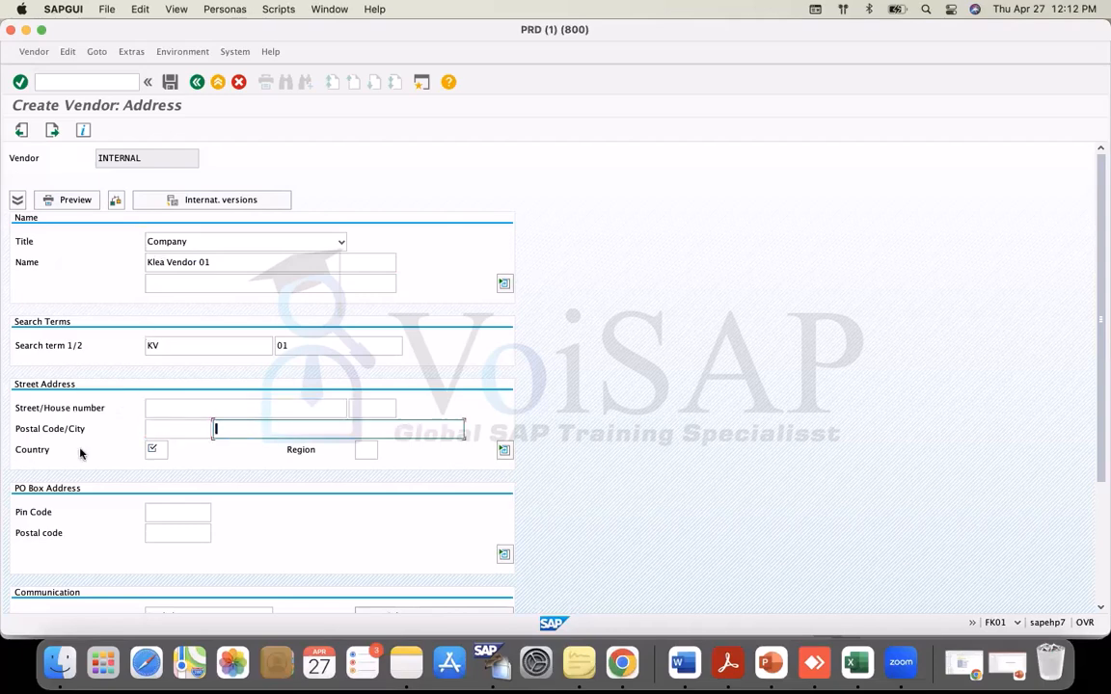
{"action": "left_click", "coordinate": [157, 448]}
{"action": "type", "text": "ca"}
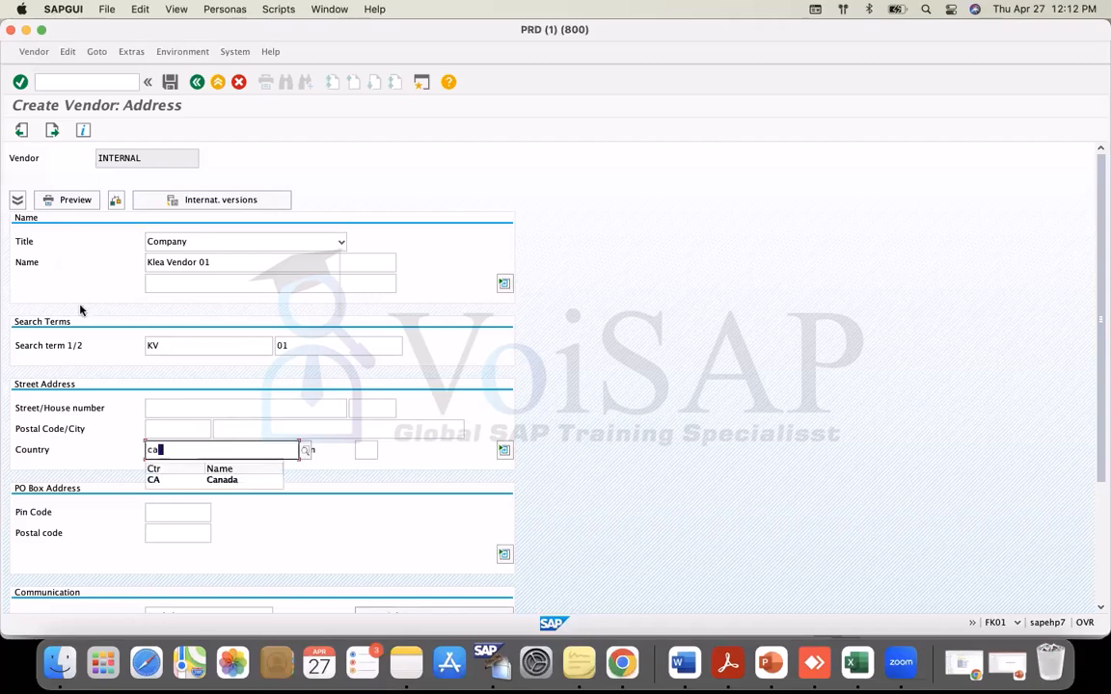
{"action": "left_click", "coordinate": [172, 479]}
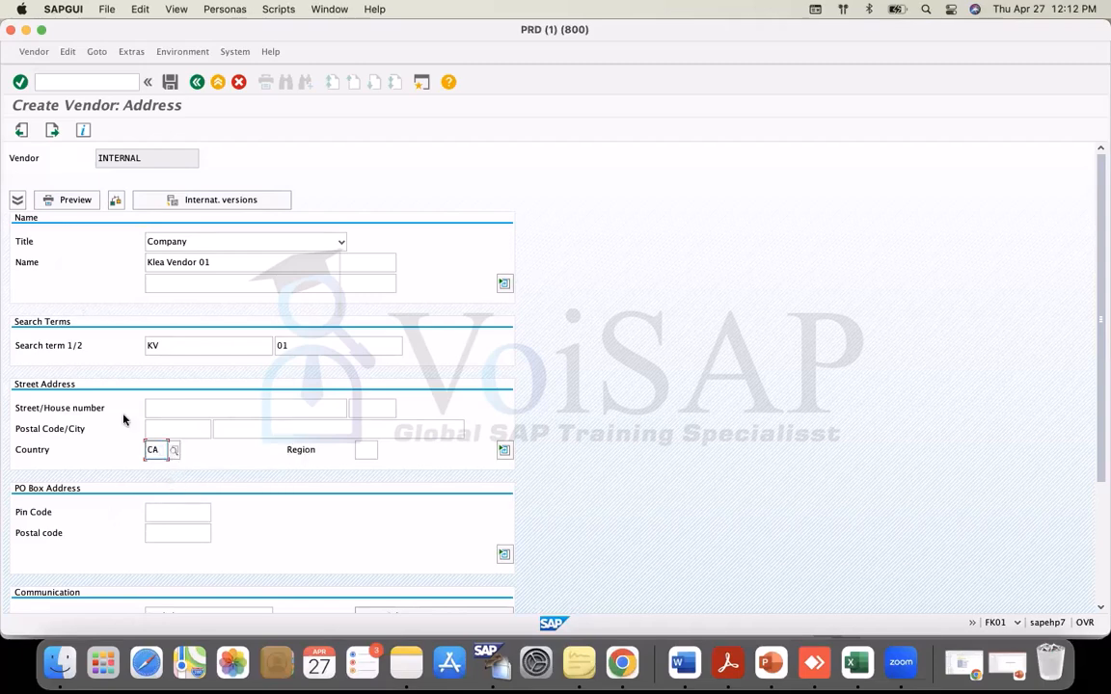
Proceed from the address data past the vendor's control screen to the payment transactions screen
{"action": "scroll", "coordinate": [103, 455], "scroll_direction": "down", "scroll_amount": 3}
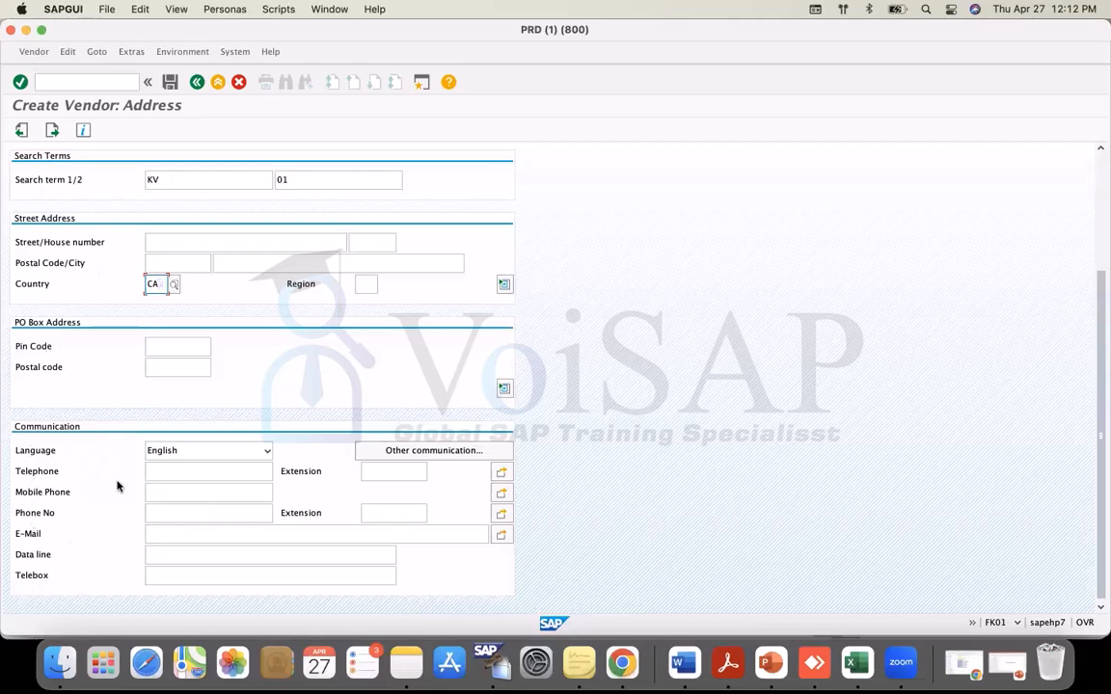
{"action": "scroll", "coordinate": [116, 486], "scroll_direction": "up", "scroll_amount": 5}
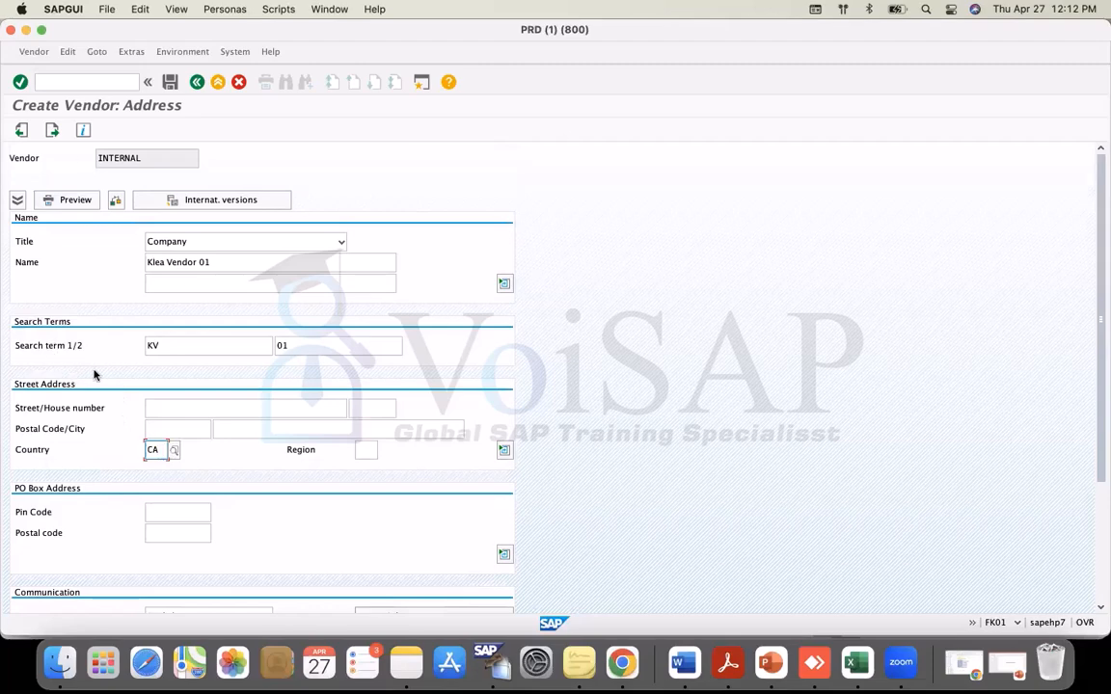
{"action": "left_click", "coordinate": [52, 132]}
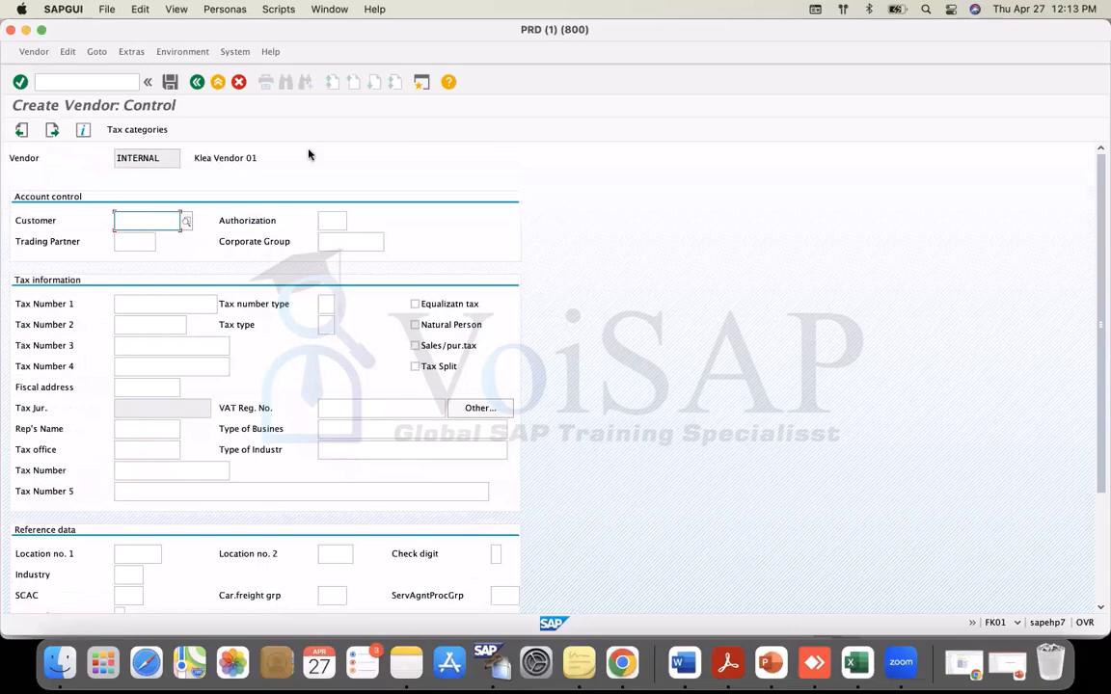
{"action": "double_click", "coordinate": [255, 157]}
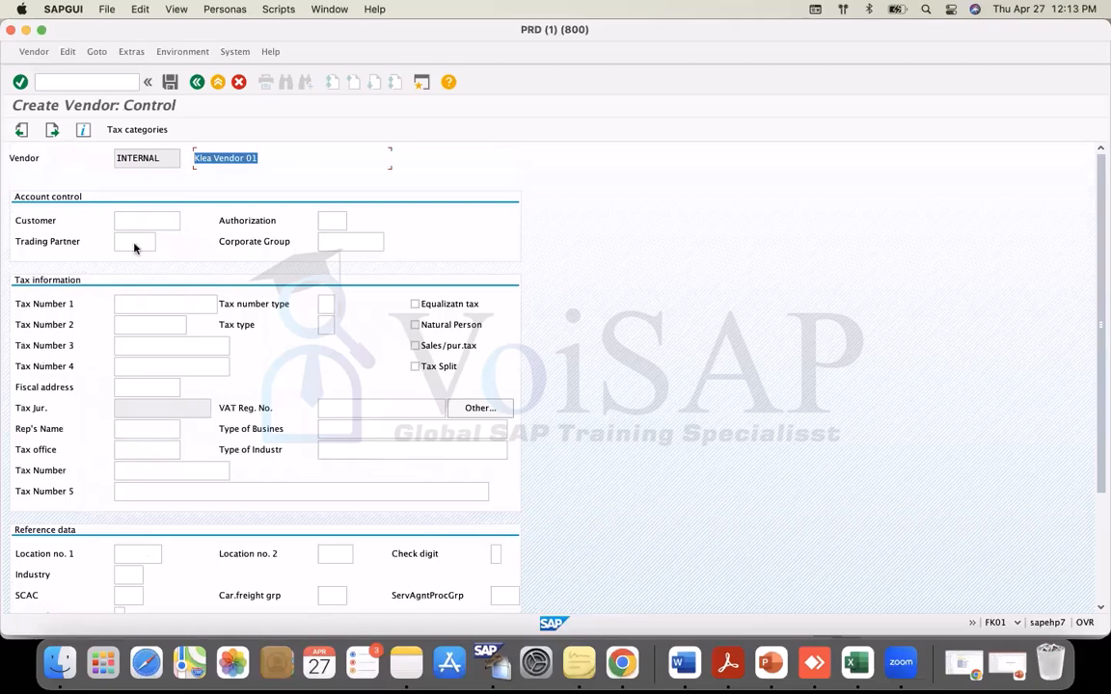
{"action": "left_click", "coordinate": [53, 131]}
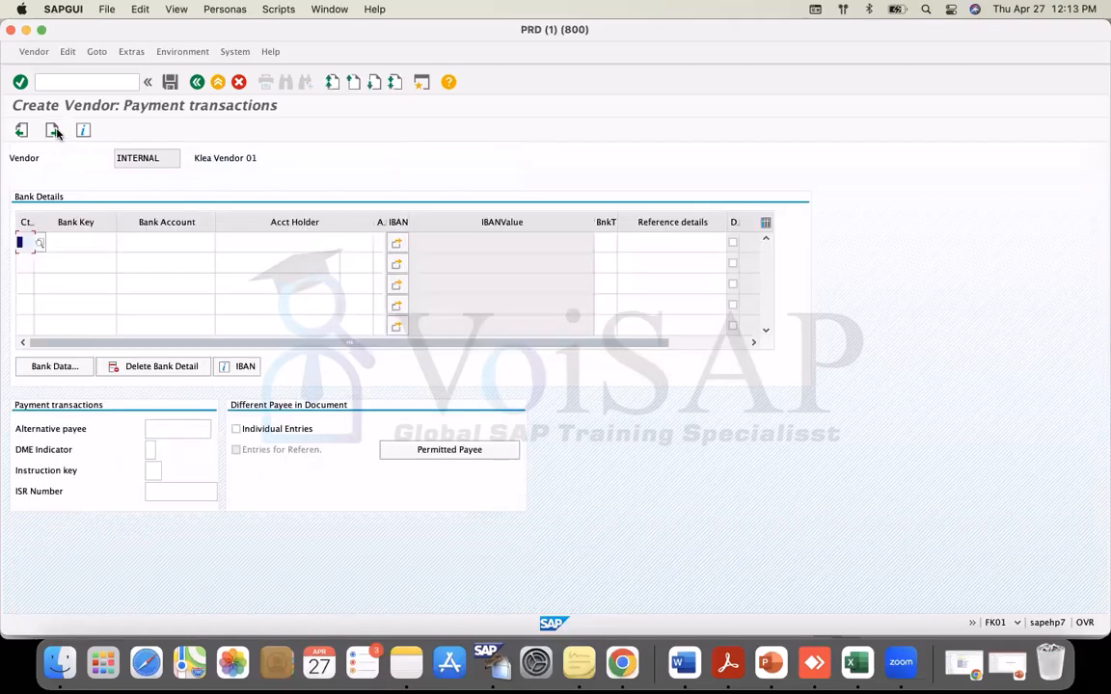
Leave the vendor's bank details empty and continue to the contact persons screen
{"action": "left_click_drag", "start_coordinate": [196, 157], "coordinate": [390, 151]}
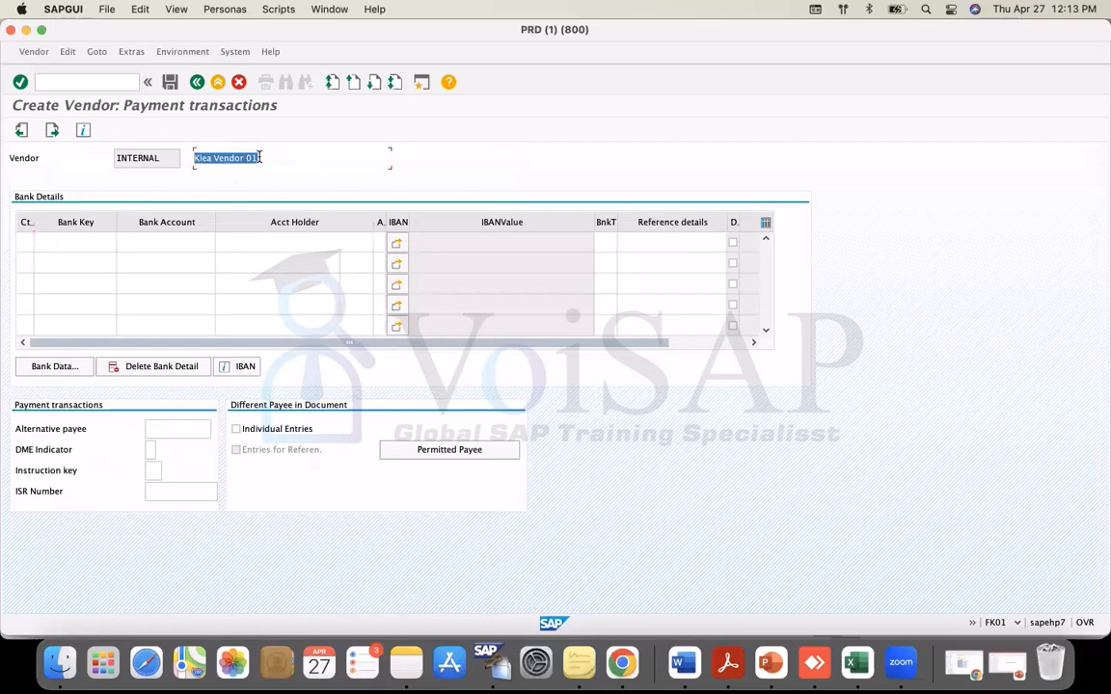
{"action": "left_click", "coordinate": [92, 243]}
{"action": "left_click", "coordinate": [157, 242]}
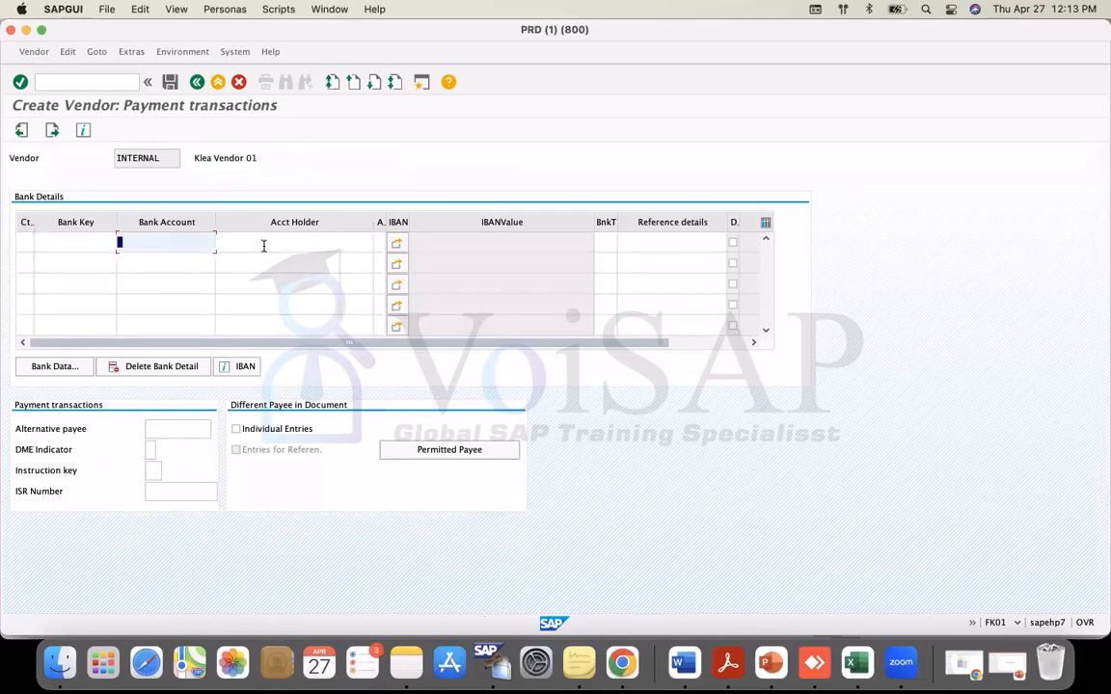
{"action": "left_click", "coordinate": [263, 245]}
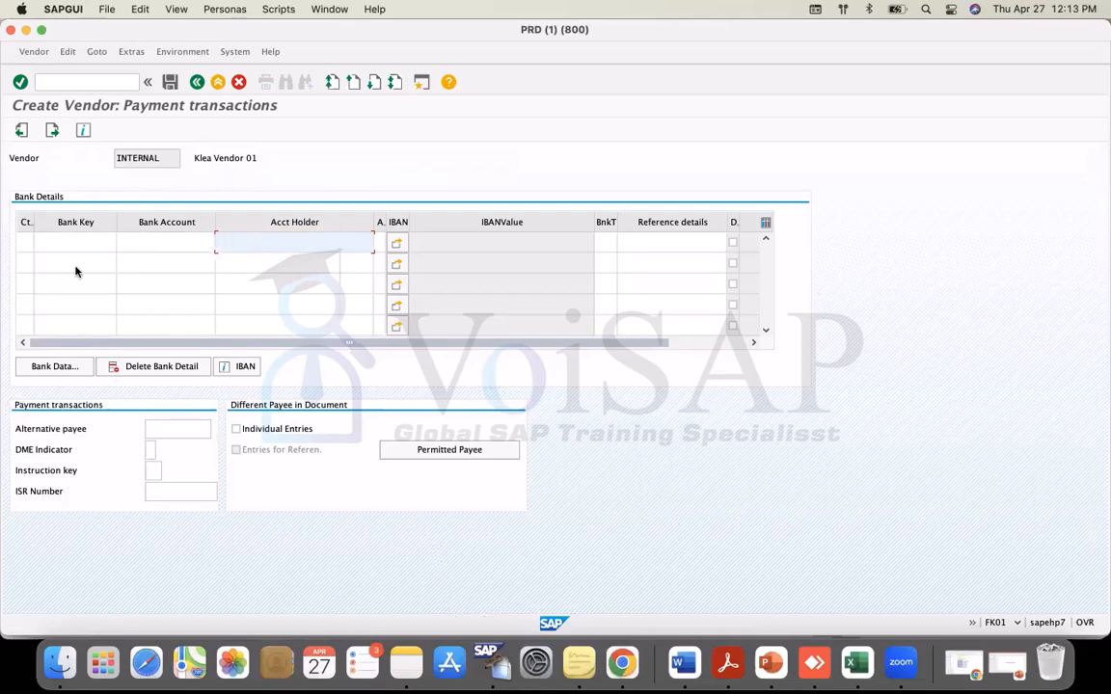
{"action": "left_click", "coordinate": [52, 130]}
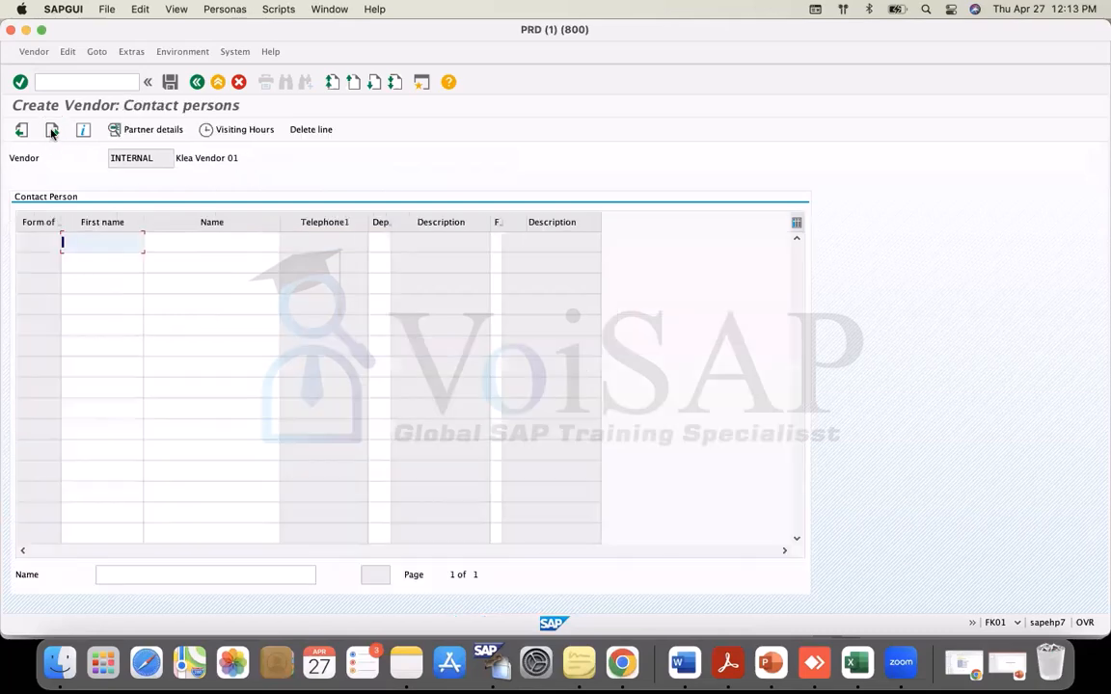
Enter the contact person's first name and last name in the first row of the contact table
{"action": "left_click_drag", "start_coordinate": [175, 158], "coordinate": [241, 157]}
{"action": "left_click", "coordinate": [93, 241]}
{"action": "left_click", "coordinate": [185, 241]}
{"action": "left_click", "coordinate": [105, 243]}
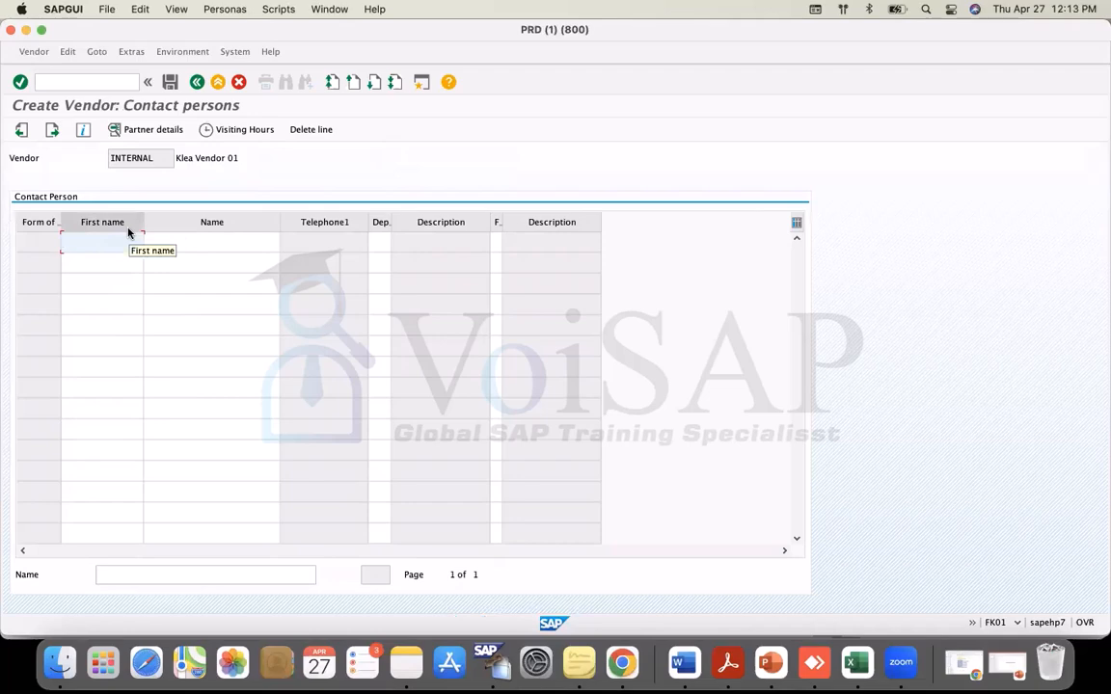
{"action": "type", "text": "John"}
{"action": "left_click", "coordinate": [175, 242]}
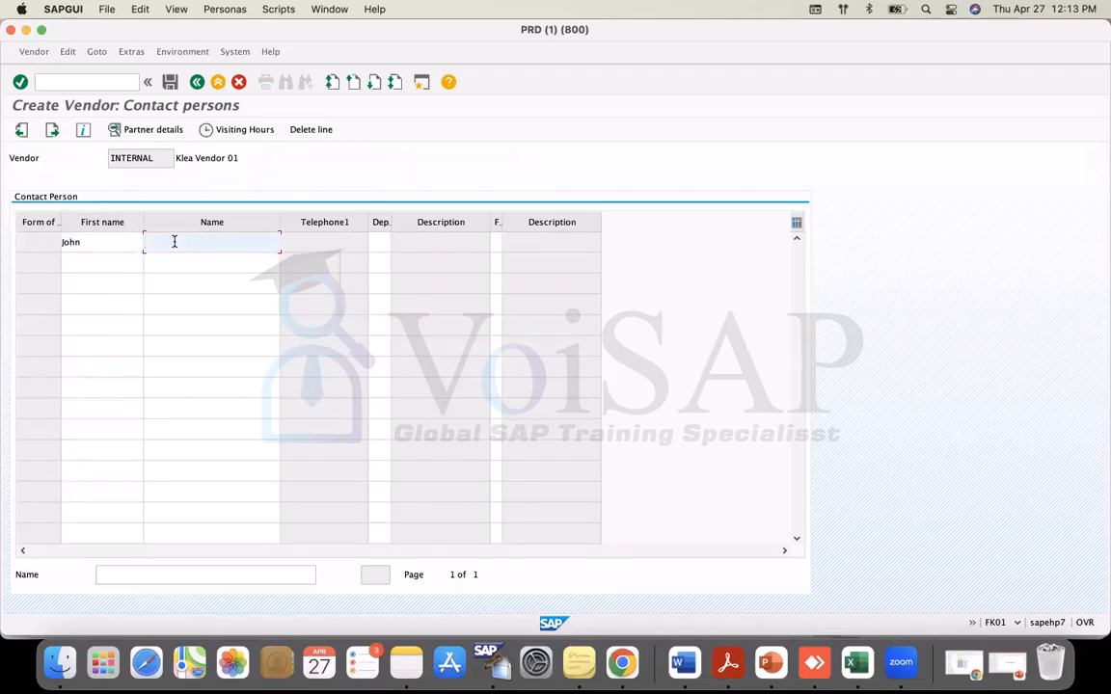
{"action": "type", "text": "ABC"}
{"action": "key", "text": "BackSpace"}
{"action": "key", "text": "BackSpace"}
{"action": "key", "text": "BackSpace"}
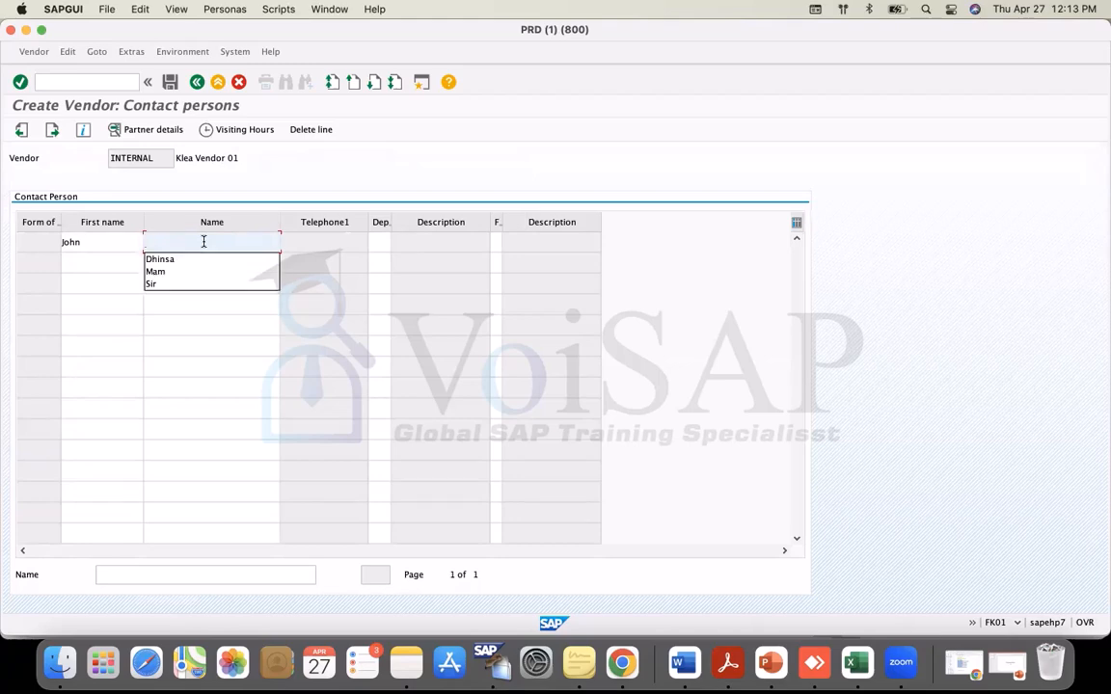
{"action": "type", "text": "ABC"}
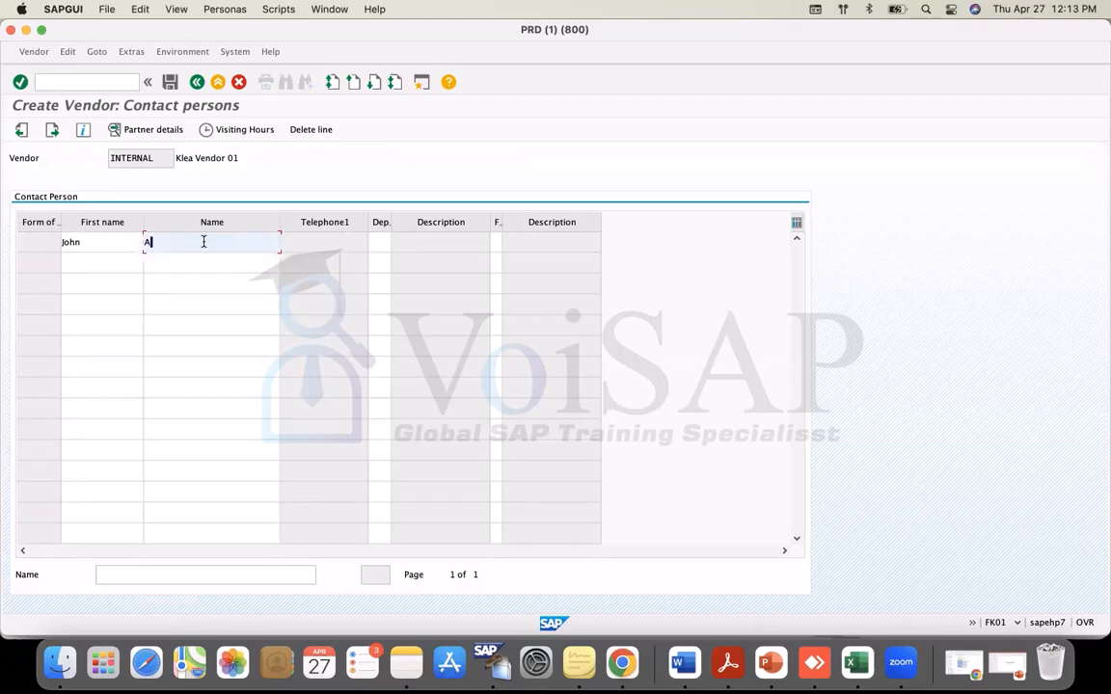
Assign the contact person to department 0009, Financial department, from the list of possible departments
{"action": "left_click", "coordinate": [376, 242]}
{"action": "left_click_drag", "start_coordinate": [96, 241], "coordinate": [38, 239]}
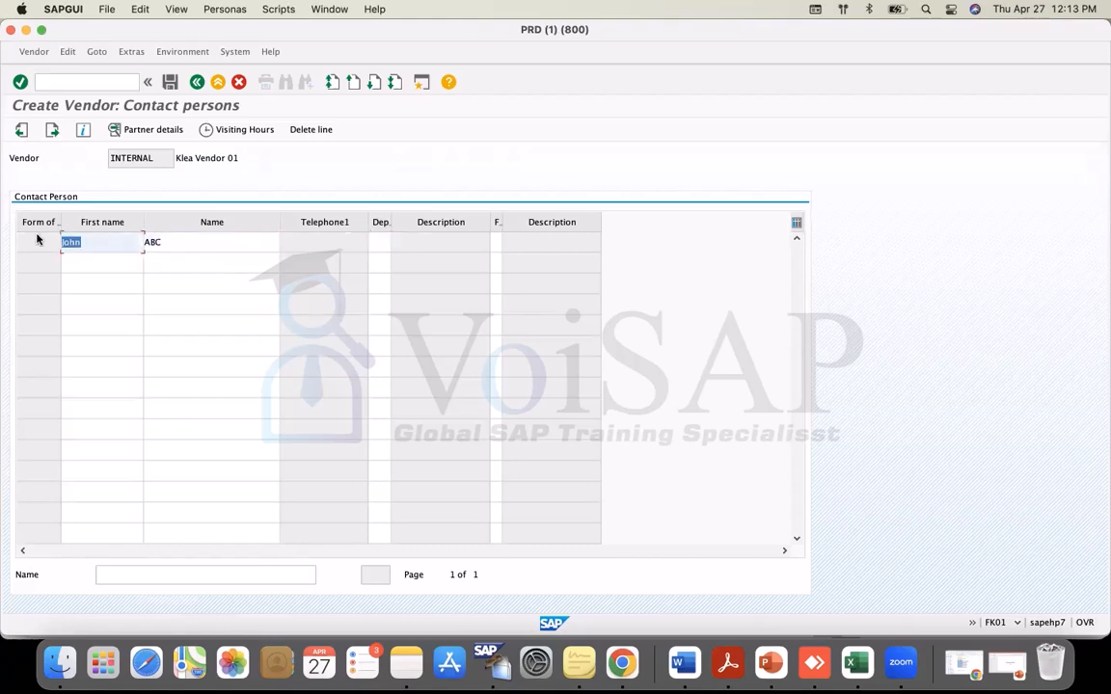
{"action": "left_click", "coordinate": [382, 242]}
{"action": "left_click", "coordinate": [399, 242]}
{"action": "left_click", "coordinate": [384, 244]}
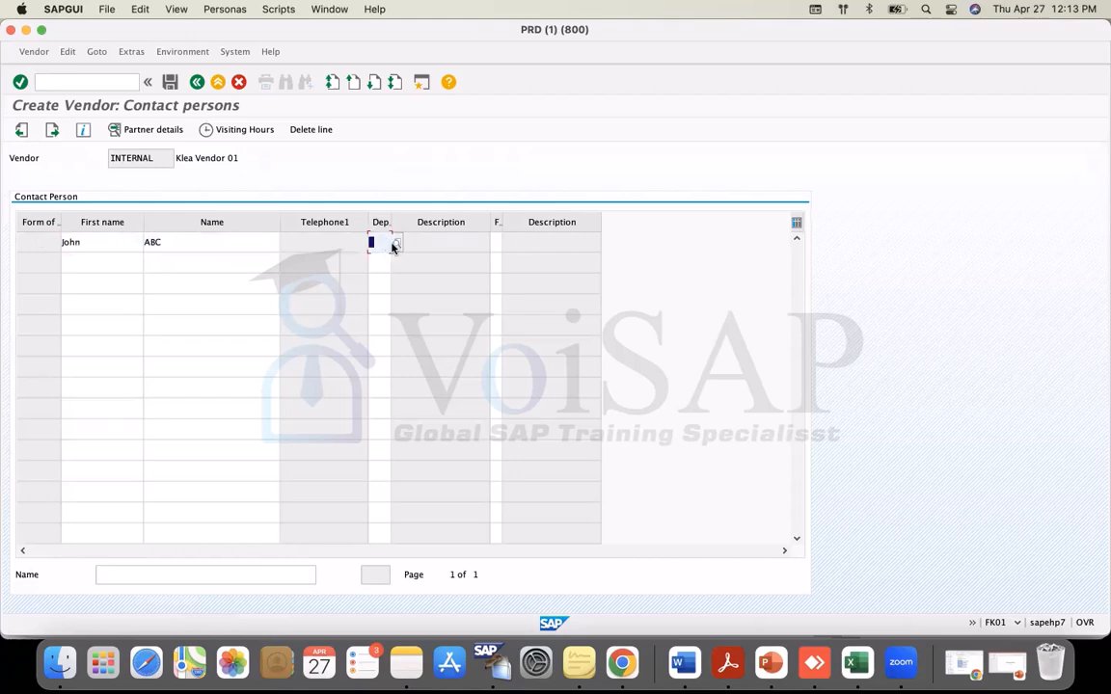
{"action": "left_click", "coordinate": [395, 245]}
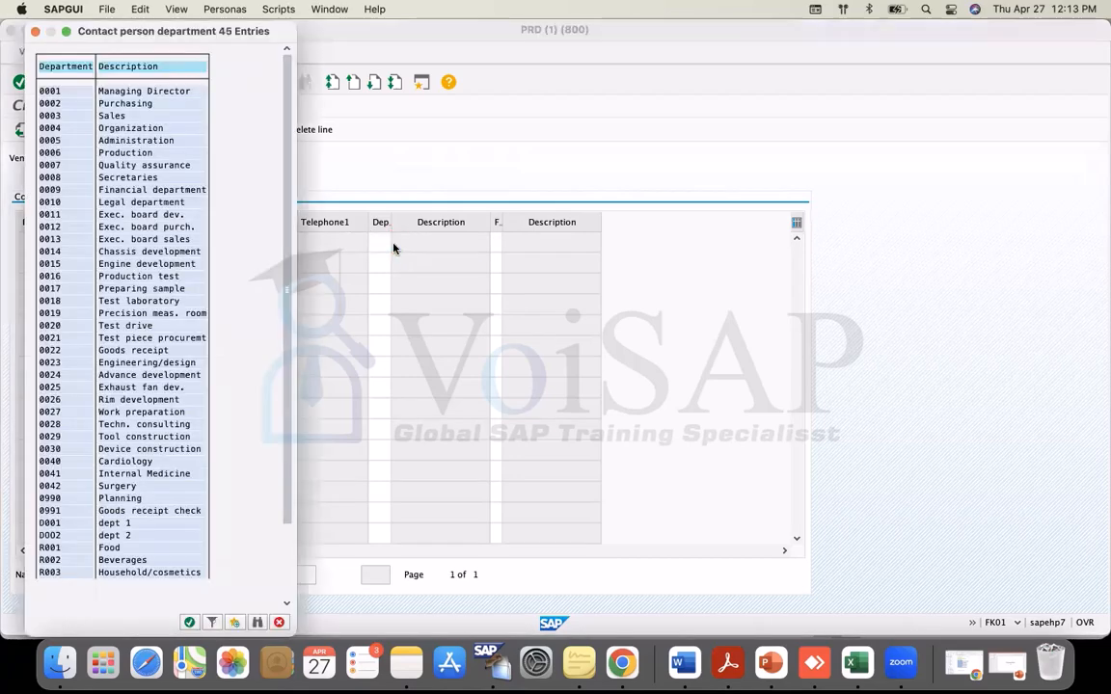
{"action": "double_click", "coordinate": [124, 191]}
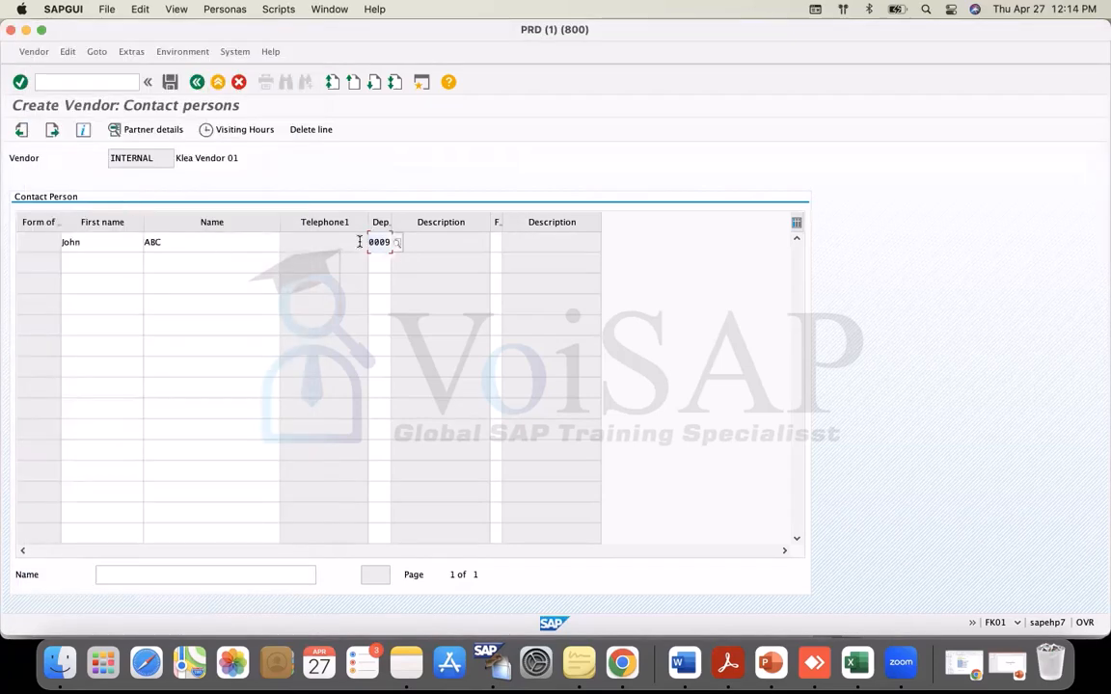
Leave the remaining contact rows empty and continue to the vendor's accounting information screen
{"action": "left_click", "coordinate": [100, 262]}
{"action": "left_click", "coordinate": [99, 283]}
{"action": "left_click", "coordinate": [96, 303]}
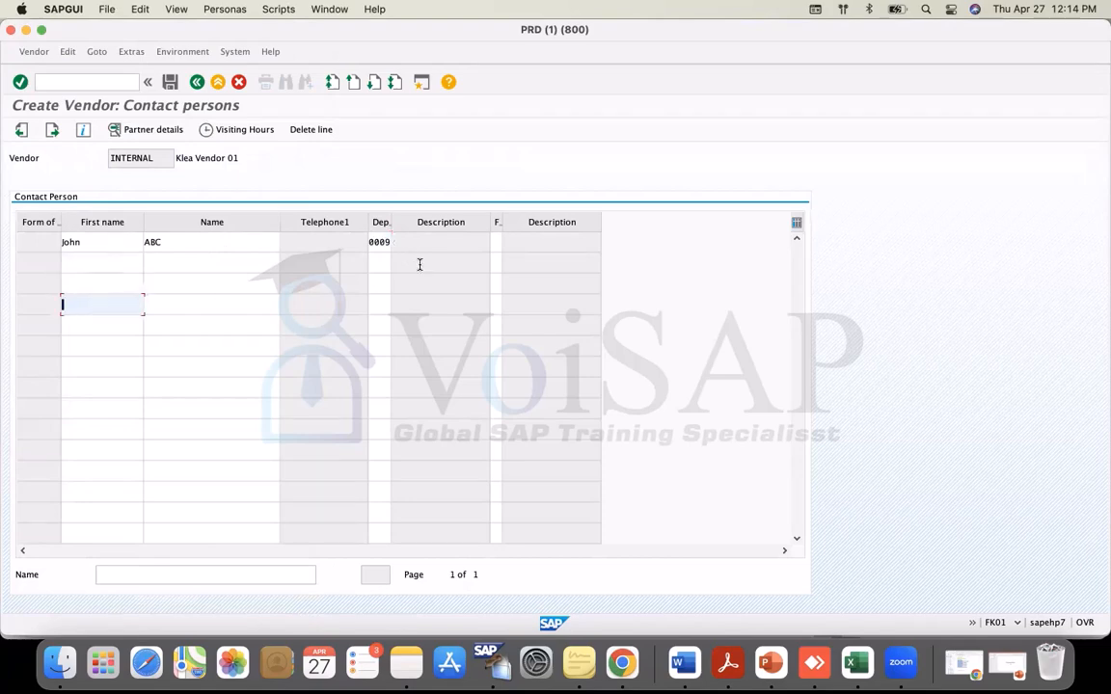
{"action": "left_click", "coordinate": [376, 262]}
{"action": "left_click", "coordinate": [376, 285]}
{"action": "left_click", "coordinate": [374, 304]}
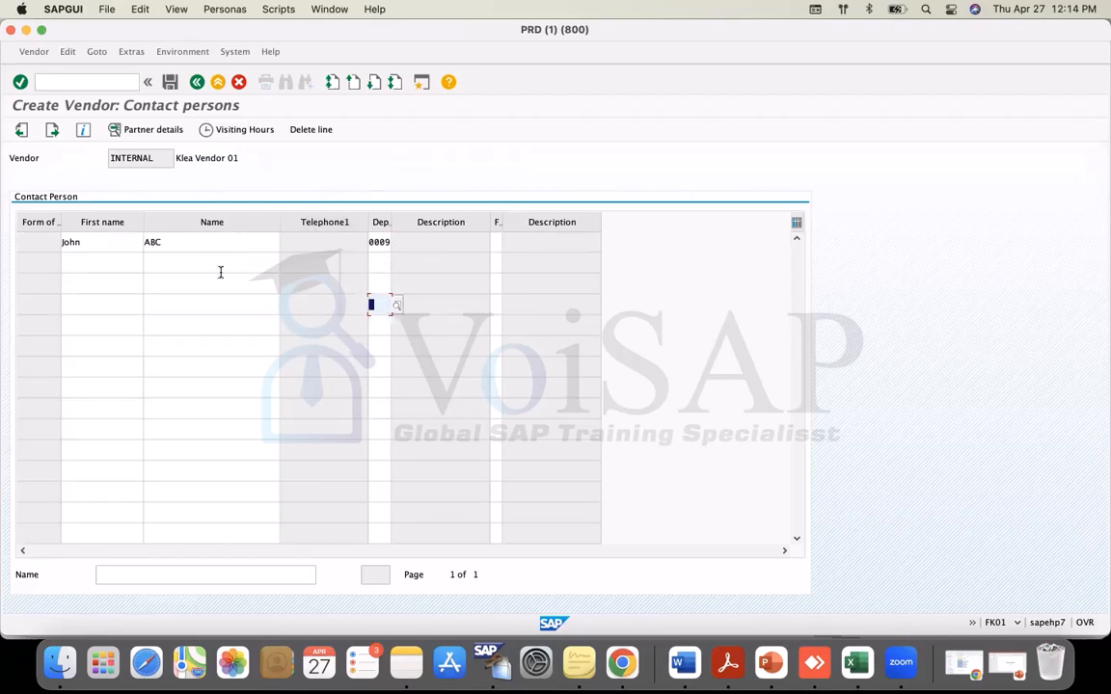
{"action": "left_click", "coordinate": [52, 131]}
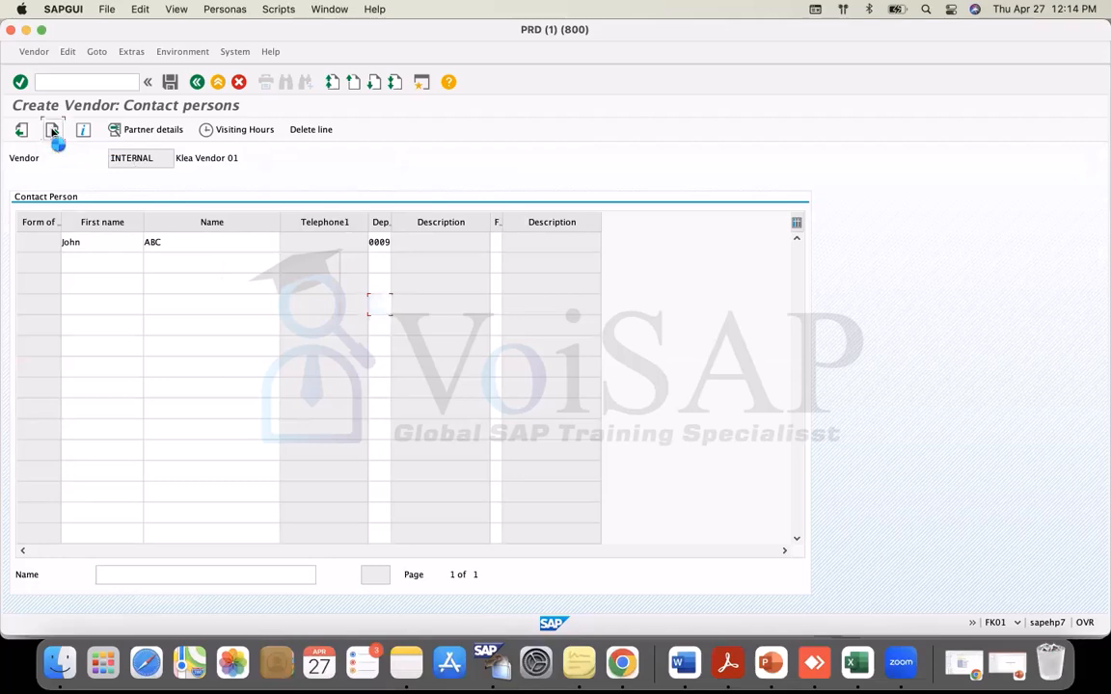
{"action": "left_click", "coordinate": [53, 131]}
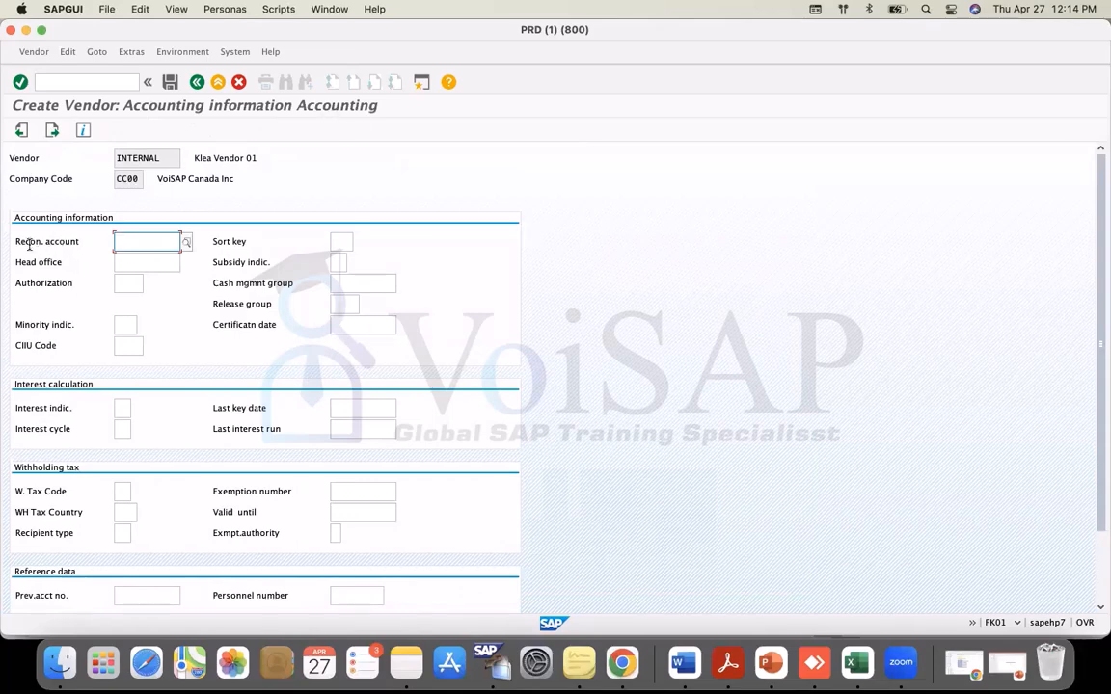
Set the vendor's reconciliation account to G/L account 200001, Recon for Vendors, from the list of possible accounts
{"action": "left_click_drag", "start_coordinate": [16, 241], "coordinate": [73, 240]}
{"action": "left_click", "coordinate": [135, 241]}
{"action": "left_click", "coordinate": [144, 241]}
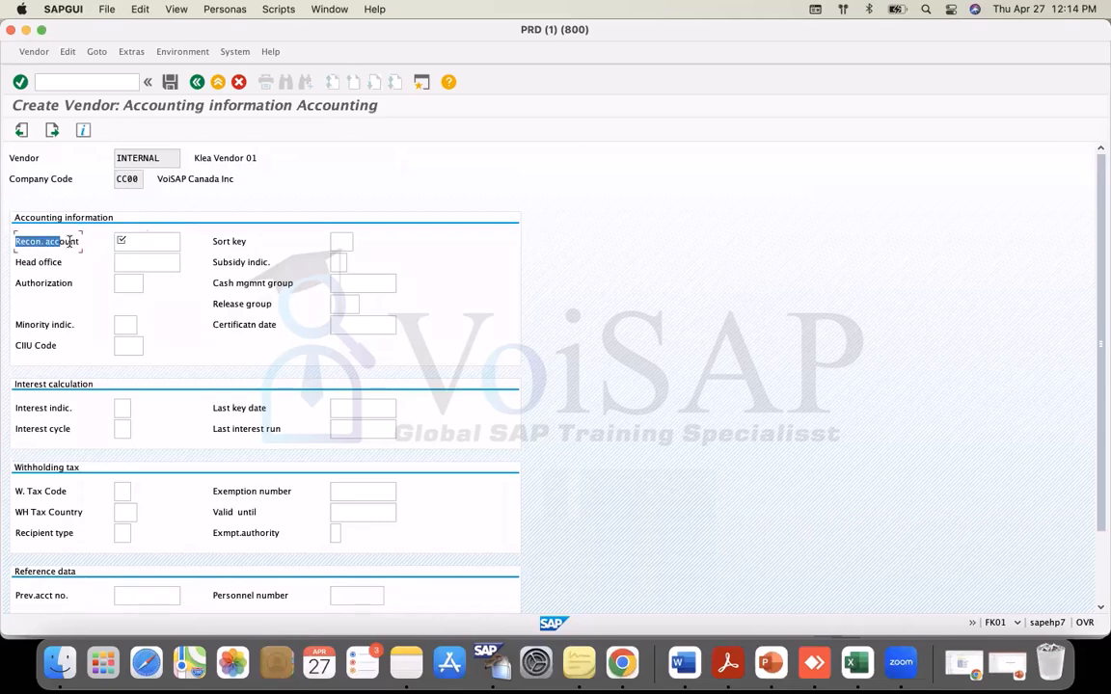
{"action": "left_click", "coordinate": [155, 240]}
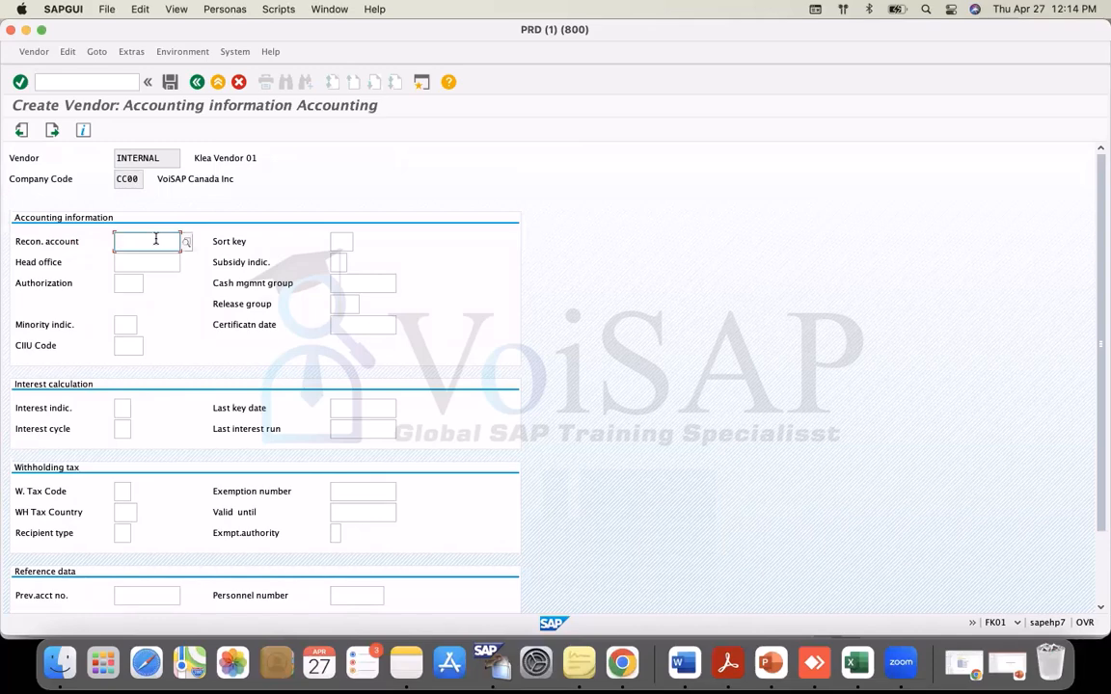
{"action": "left_click", "coordinate": [187, 242]}
{"action": "left_click", "coordinate": [170, 216]}
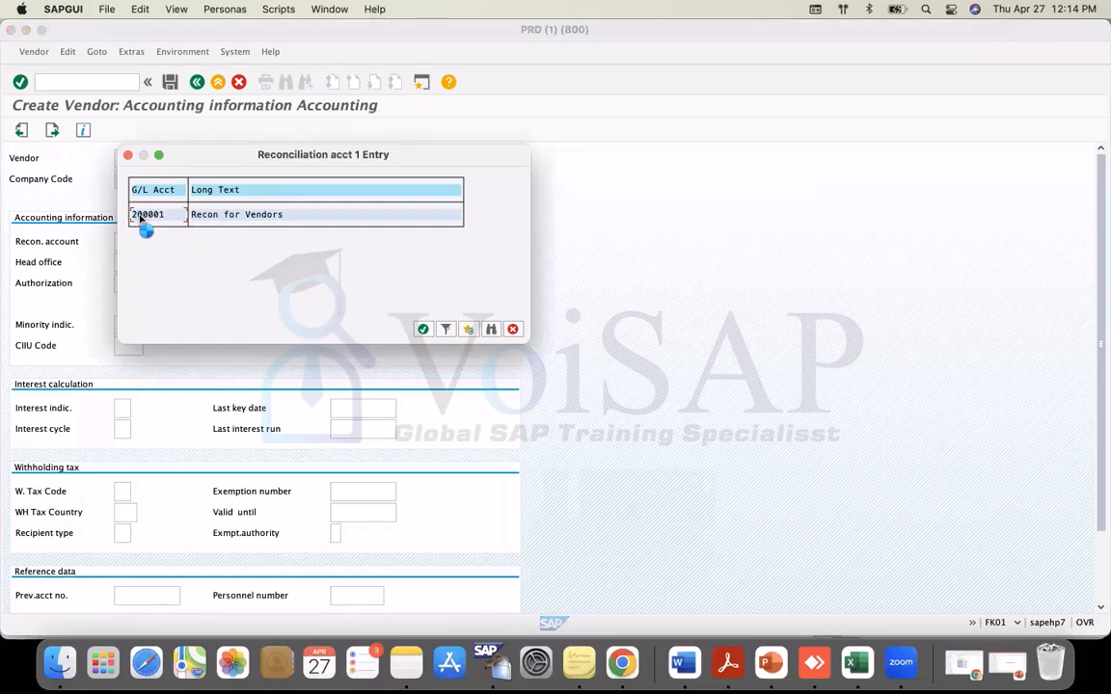
{"action": "double_click", "coordinate": [141, 218]}
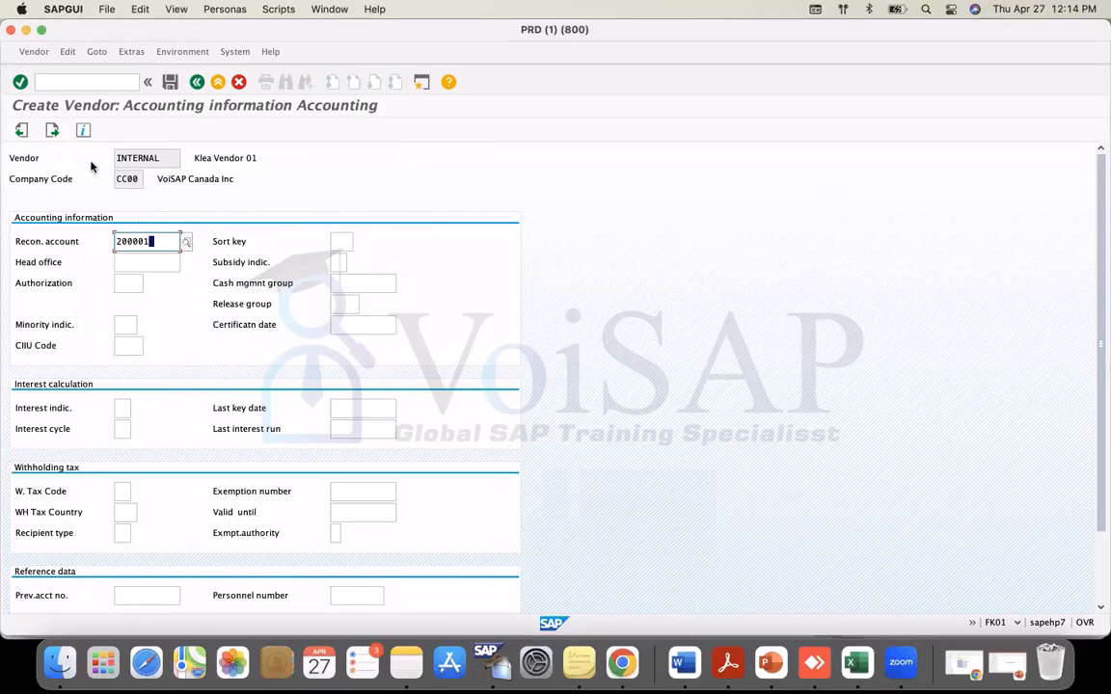
Continue to the payment transactions screen and set the payment terms to 0001, Payable immediately Due net, from the list of terms
{"action": "left_click", "coordinate": [52, 130]}
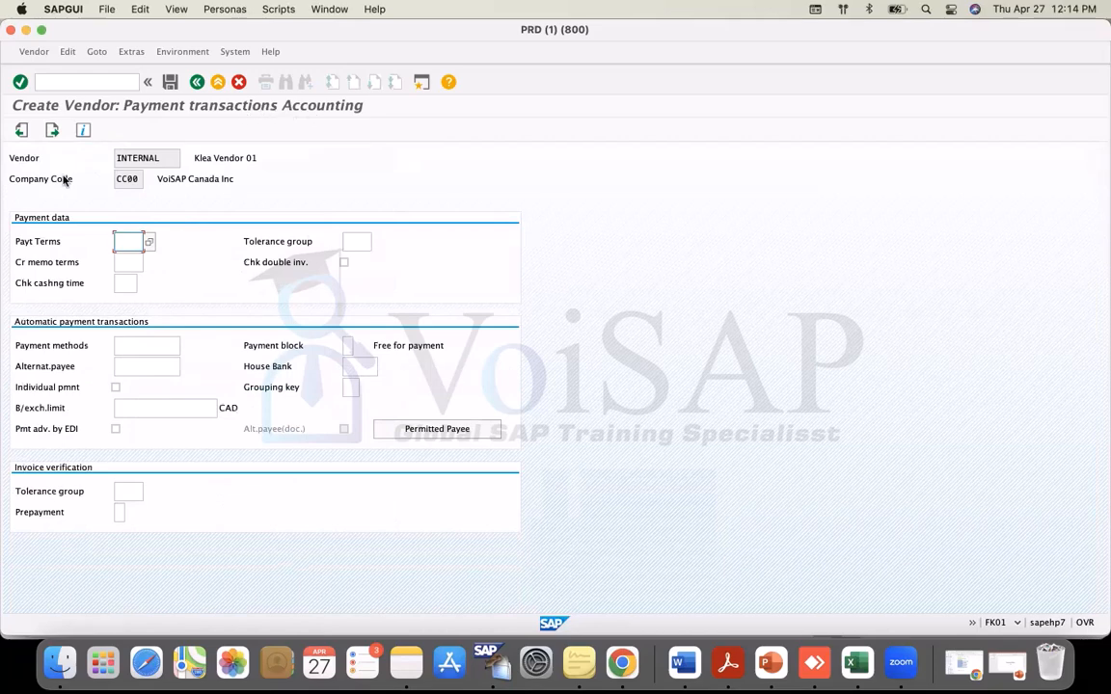
{"action": "left_click_drag", "start_coordinate": [18, 241], "coordinate": [60, 243]}
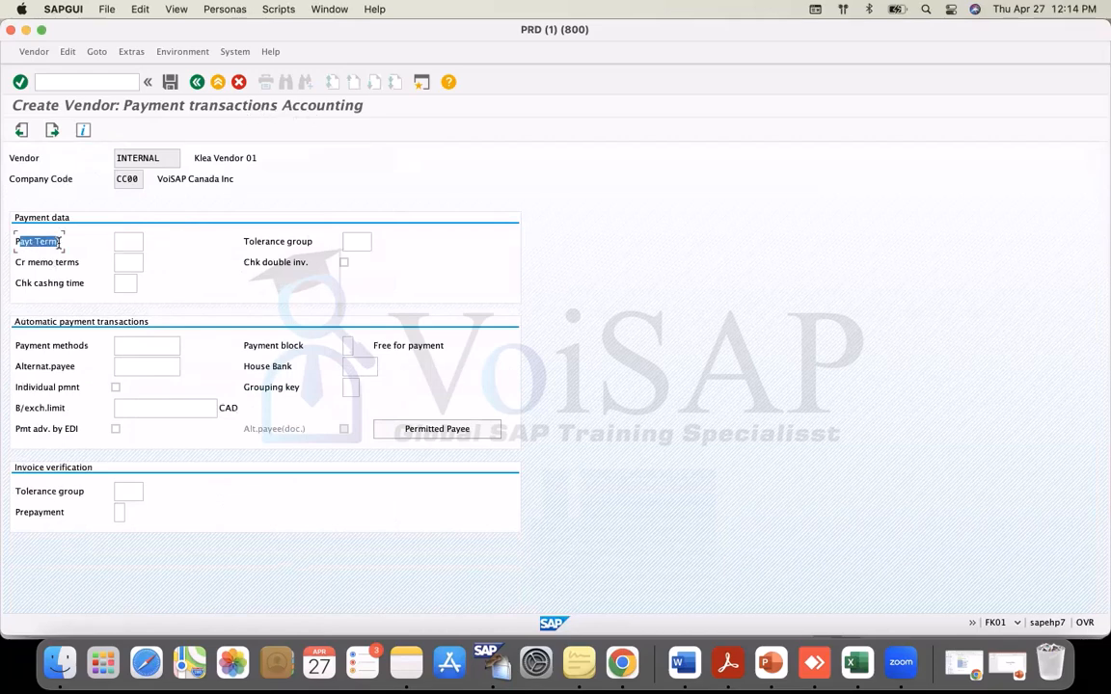
{"action": "left_click", "coordinate": [118, 241]}
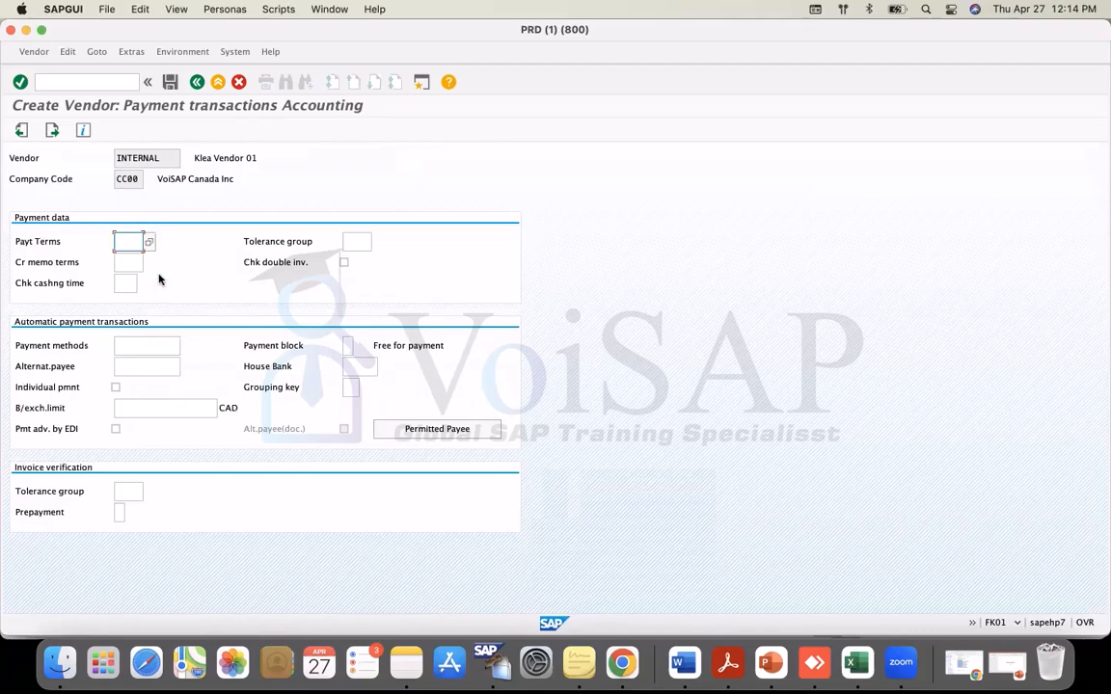
{"action": "left_click", "coordinate": [149, 241]}
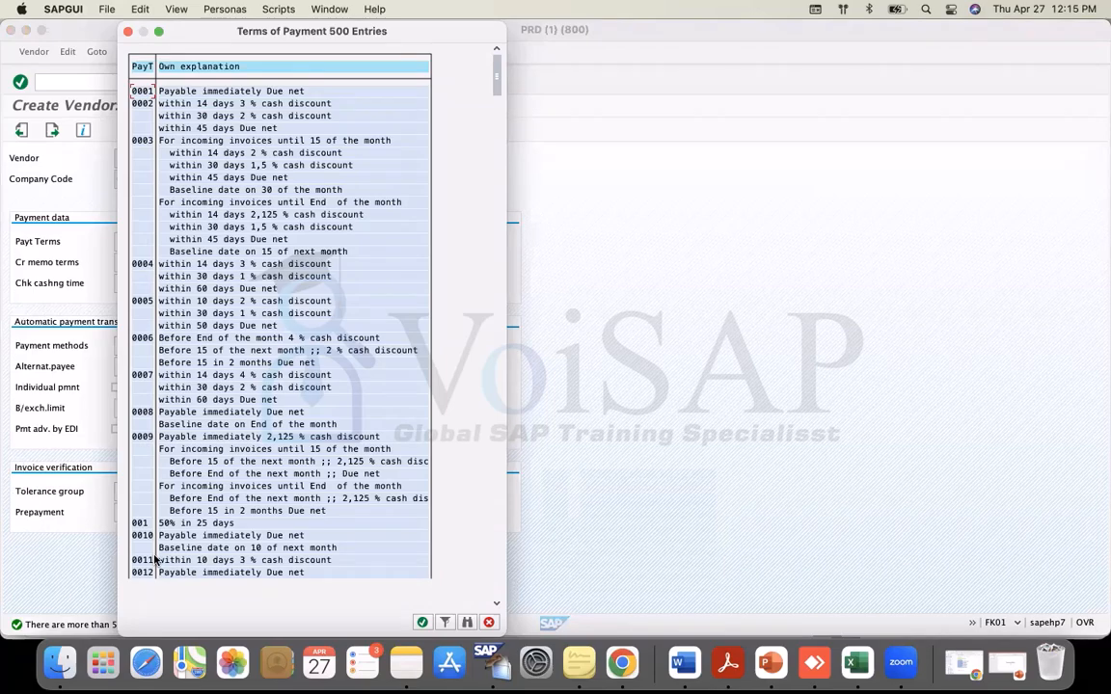
{"action": "left_click_drag", "start_coordinate": [188, 31], "coordinate": [308, 42]}
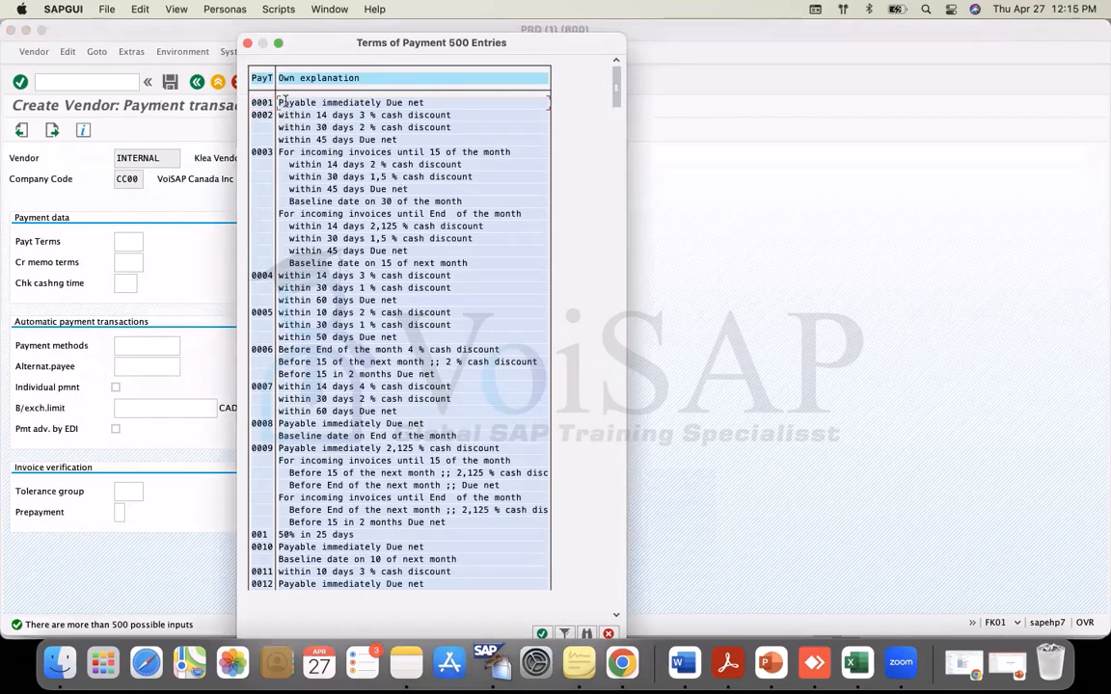
{"action": "left_click_drag", "start_coordinate": [288, 106], "coordinate": [403, 102]}
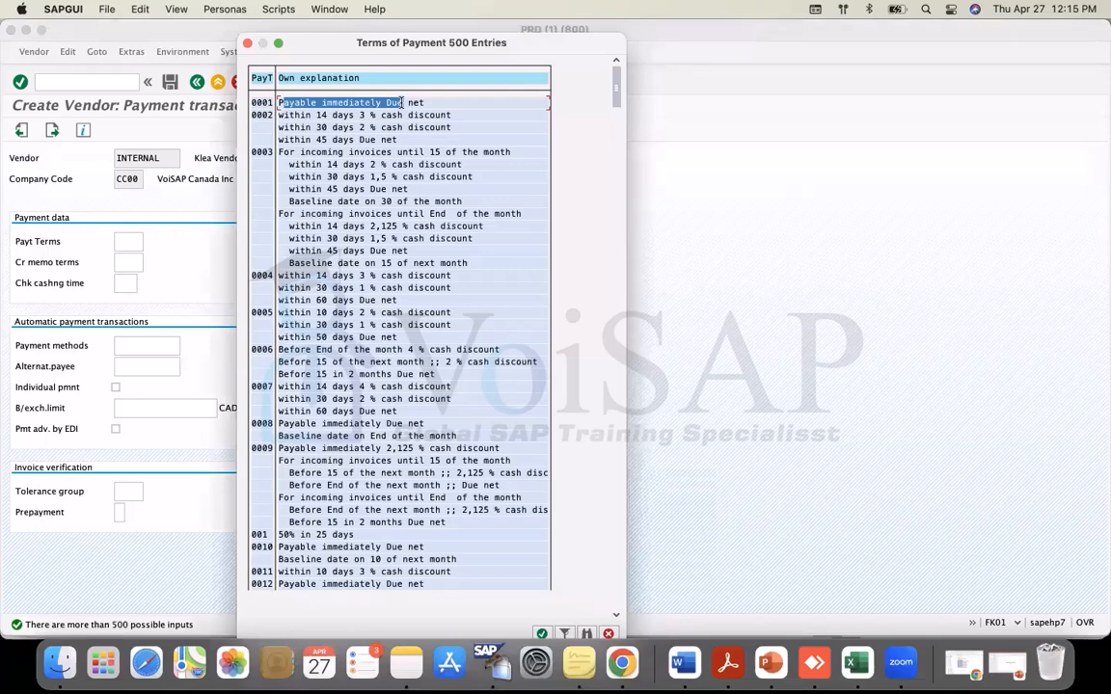
{"action": "double_click", "coordinate": [264, 105]}
Leave the credit memo terms empty and select C, Check, as the vendor's outgoing payment method
{"action": "left_click", "coordinate": [126, 259]}
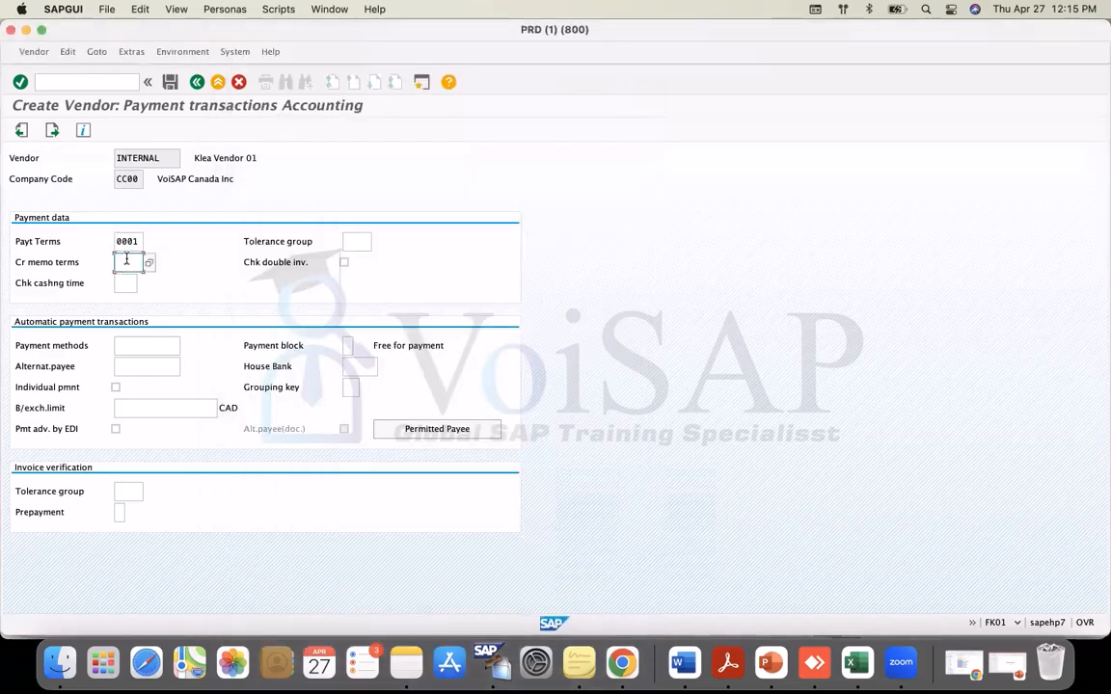
{"action": "left_click", "coordinate": [119, 345]}
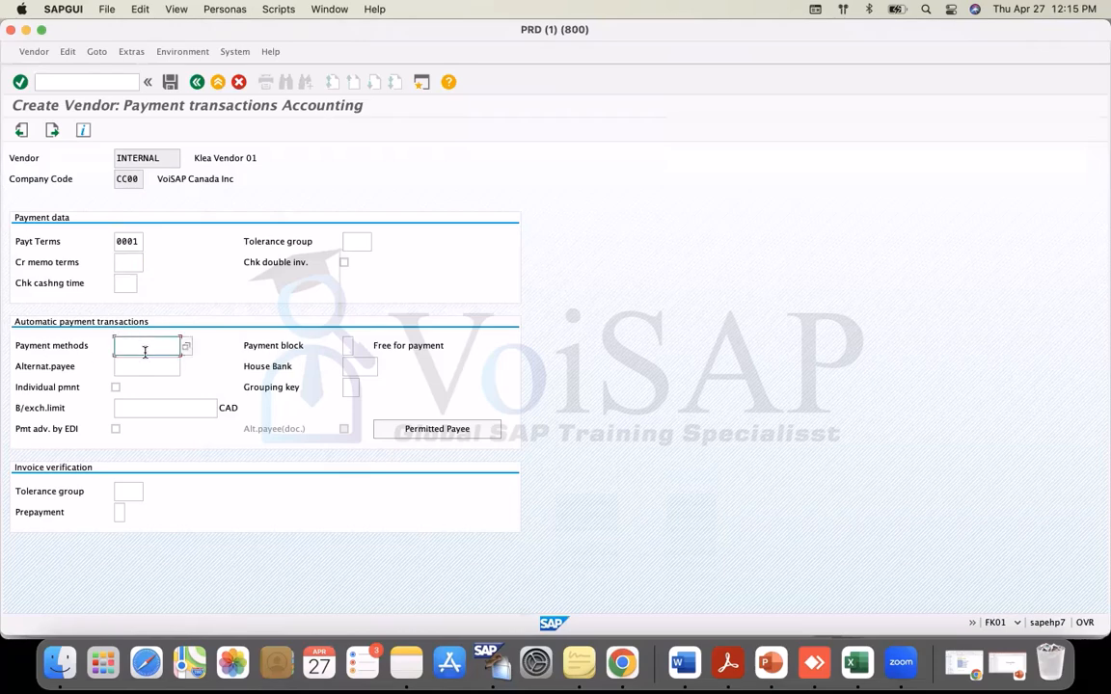
{"action": "left_click_drag", "start_coordinate": [194, 157], "coordinate": [301, 160]}
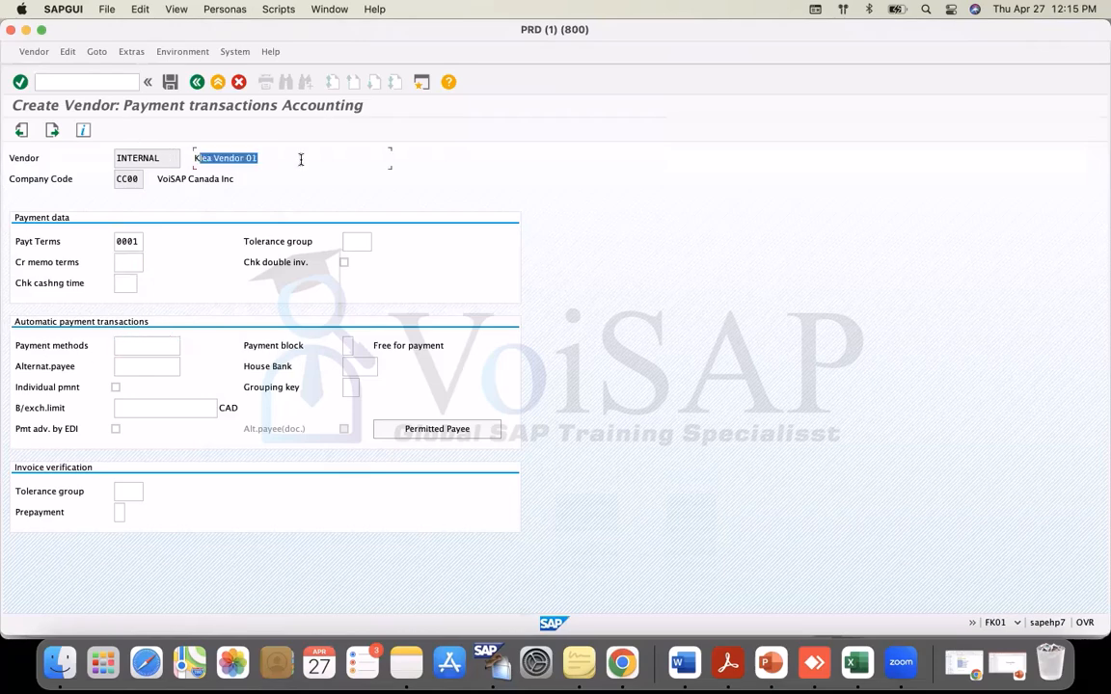
{"action": "left_click", "coordinate": [127, 344]}
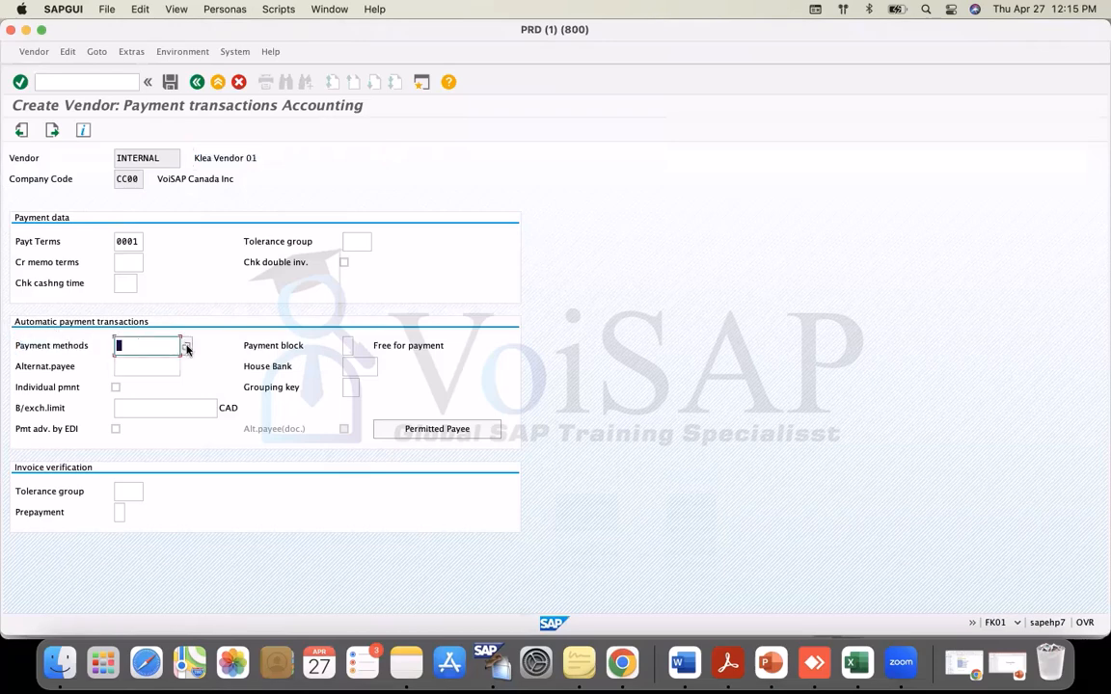
{"action": "left_click", "coordinate": [186, 347]}
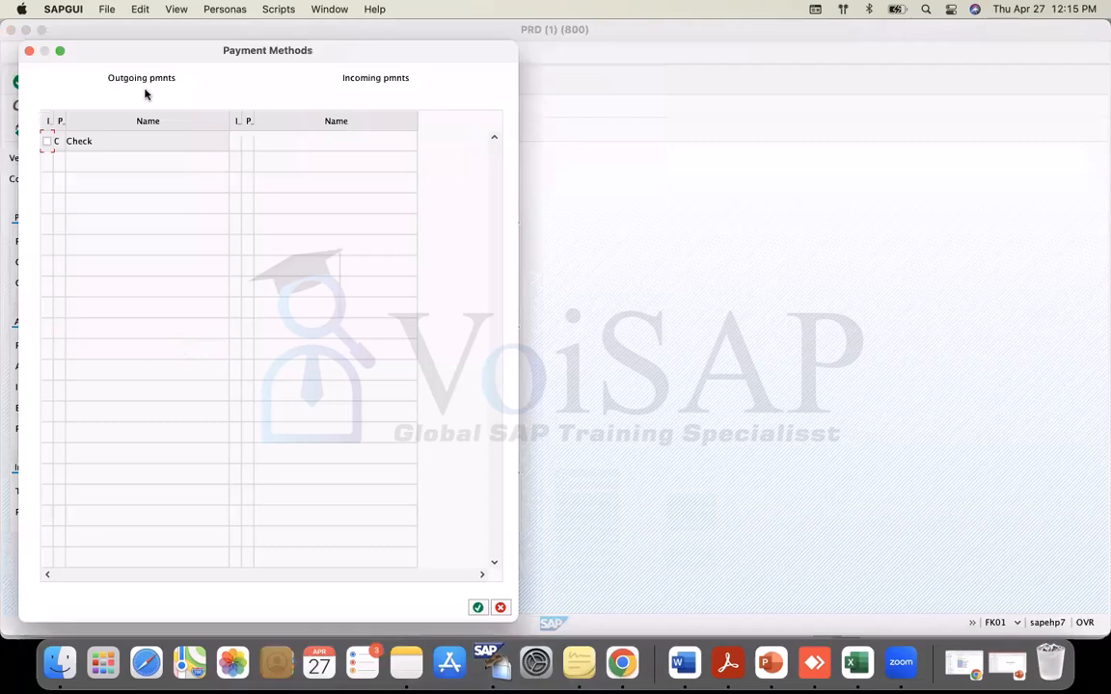
{"action": "left_click_drag", "start_coordinate": [164, 56], "coordinate": [337, 70]}
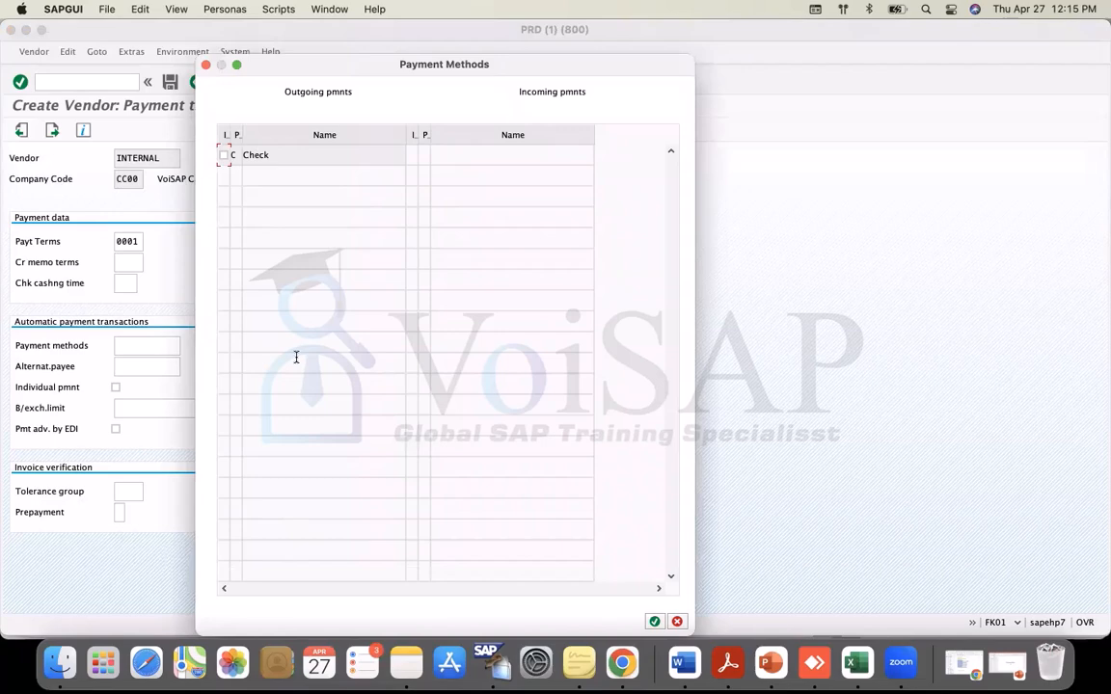
{"action": "left_click", "coordinate": [223, 155]}
{"action": "left_click", "coordinate": [654, 622]}
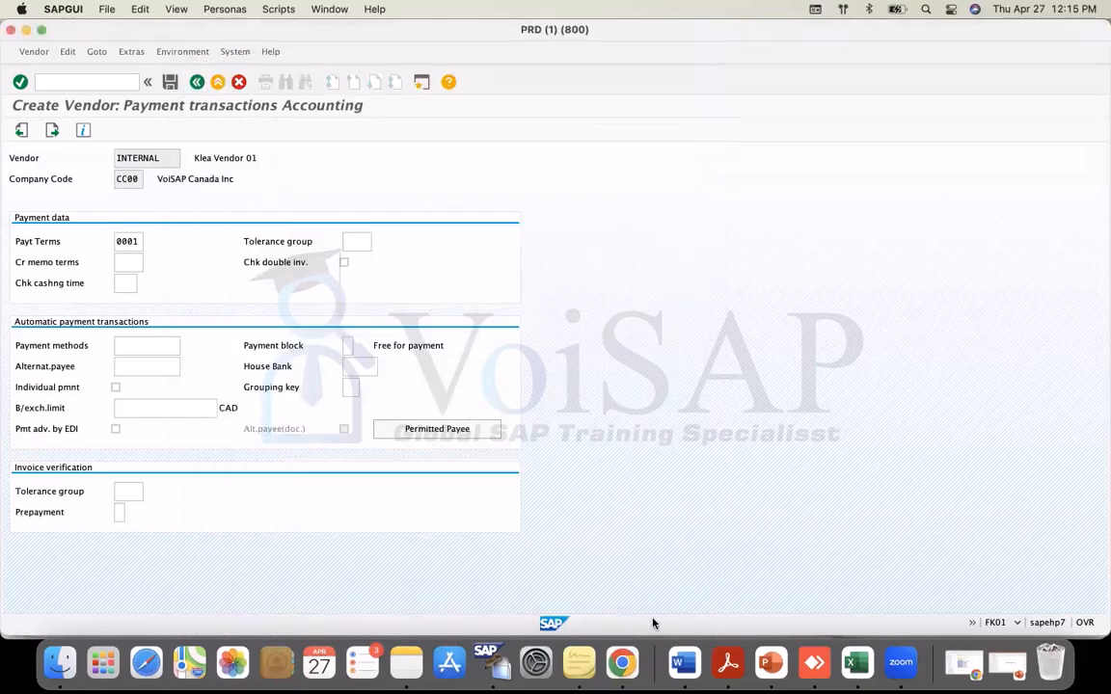
{"action": "left_click_drag", "start_coordinate": [129, 346], "coordinate": [113, 345]}
{"action": "left_click", "coordinate": [141, 350]}
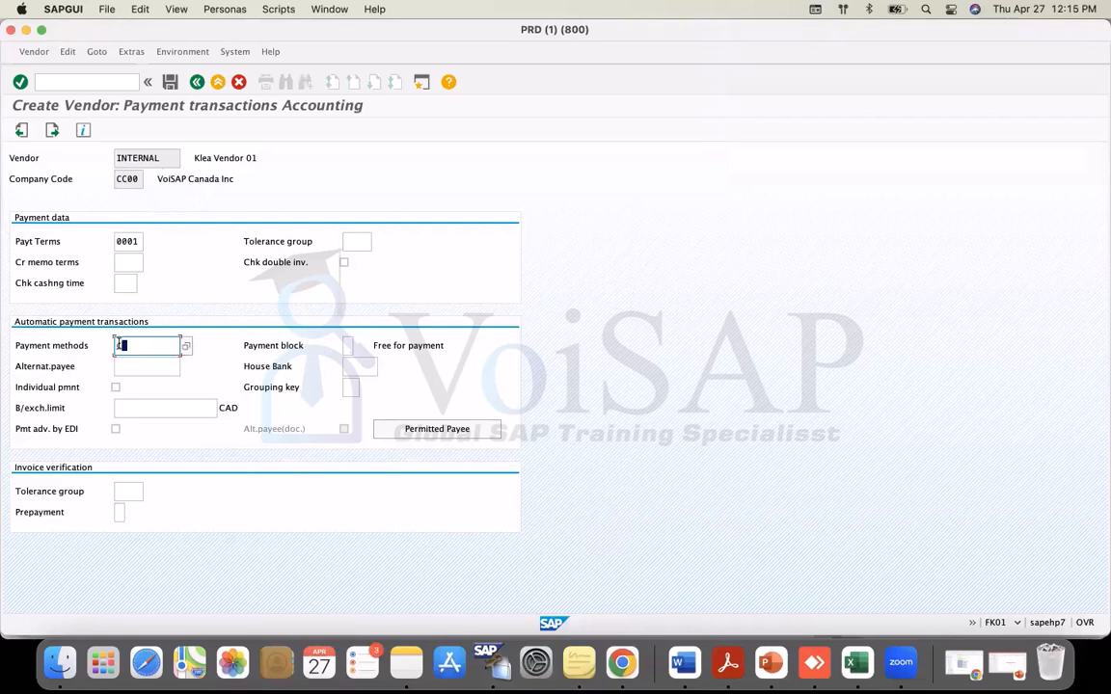
Set the vendor's house bank to CIBC from the list of house banks for company code CC00
{"action": "left_click", "coordinate": [359, 366]}
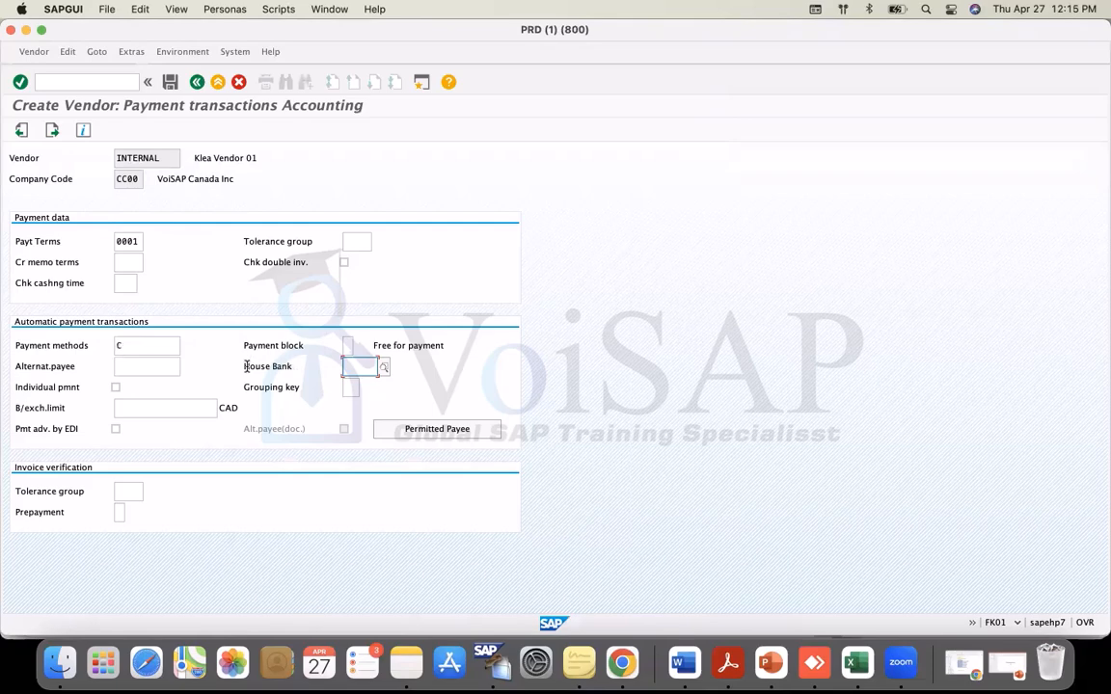
{"action": "left_click_drag", "start_coordinate": [245, 366], "coordinate": [304, 372]}
{"action": "left_click", "coordinate": [355, 366]}
{"action": "left_click", "coordinate": [383, 367]}
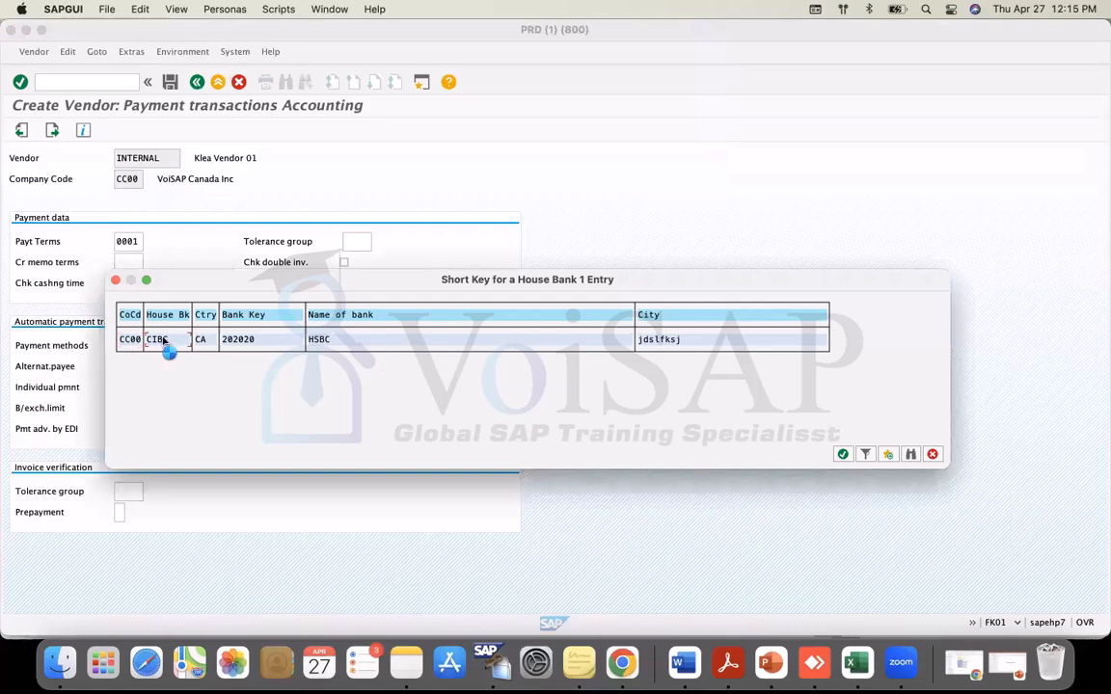
{"action": "double_click", "coordinate": [164, 343]}
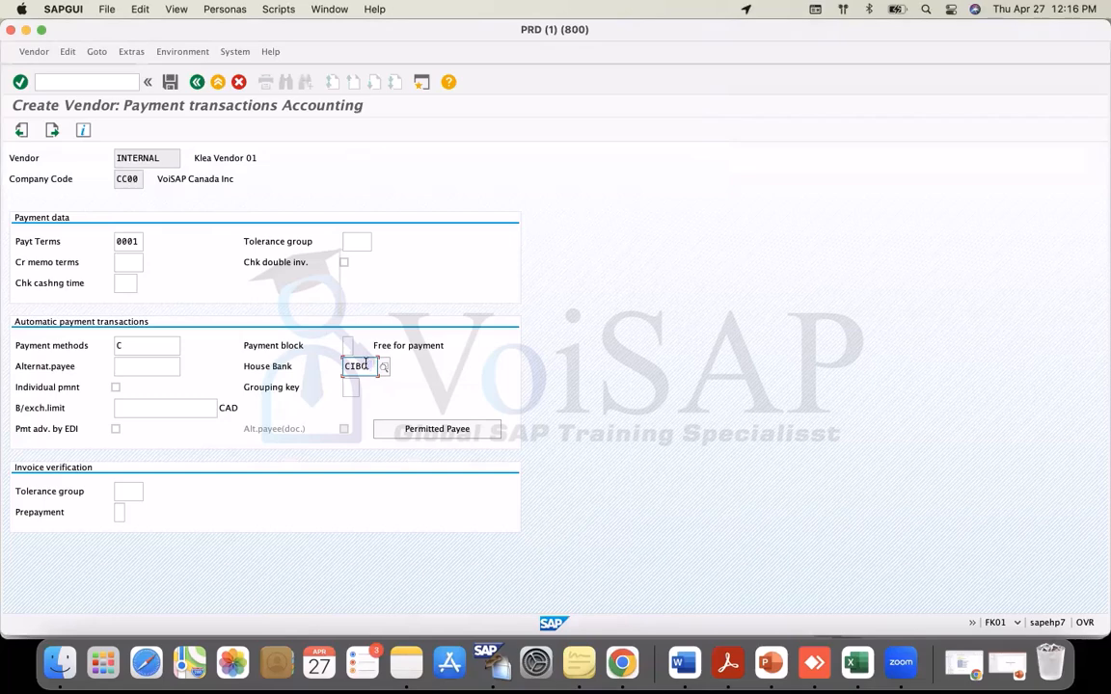
{"action": "left_click", "coordinate": [120, 345]}
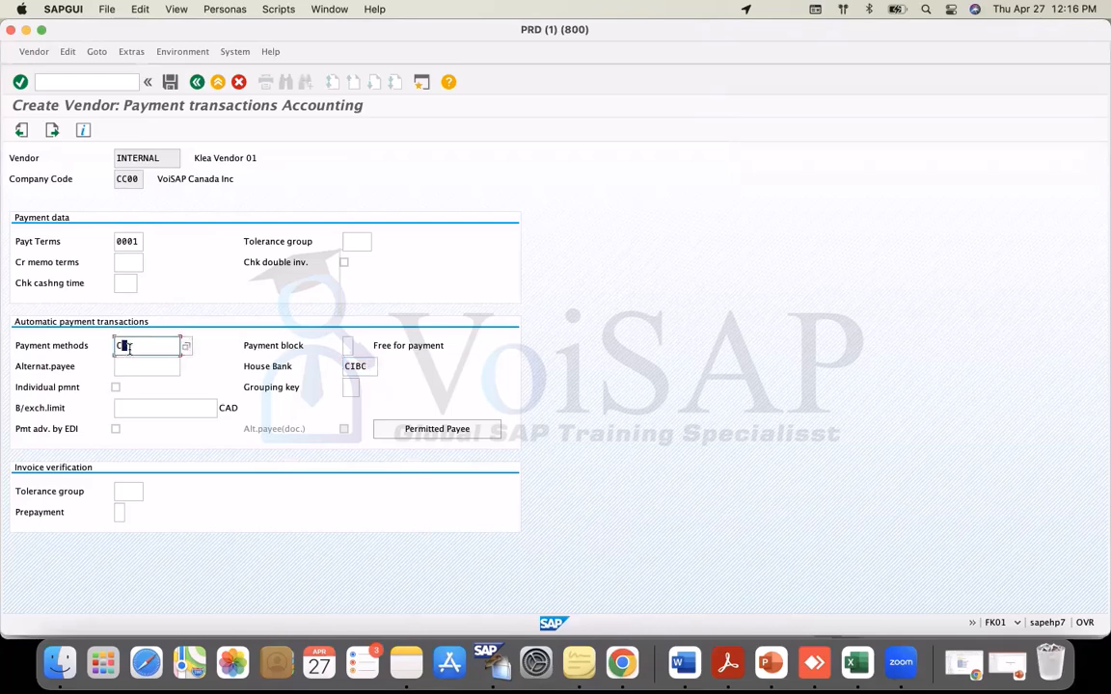
{"action": "left_click", "coordinate": [368, 368]}
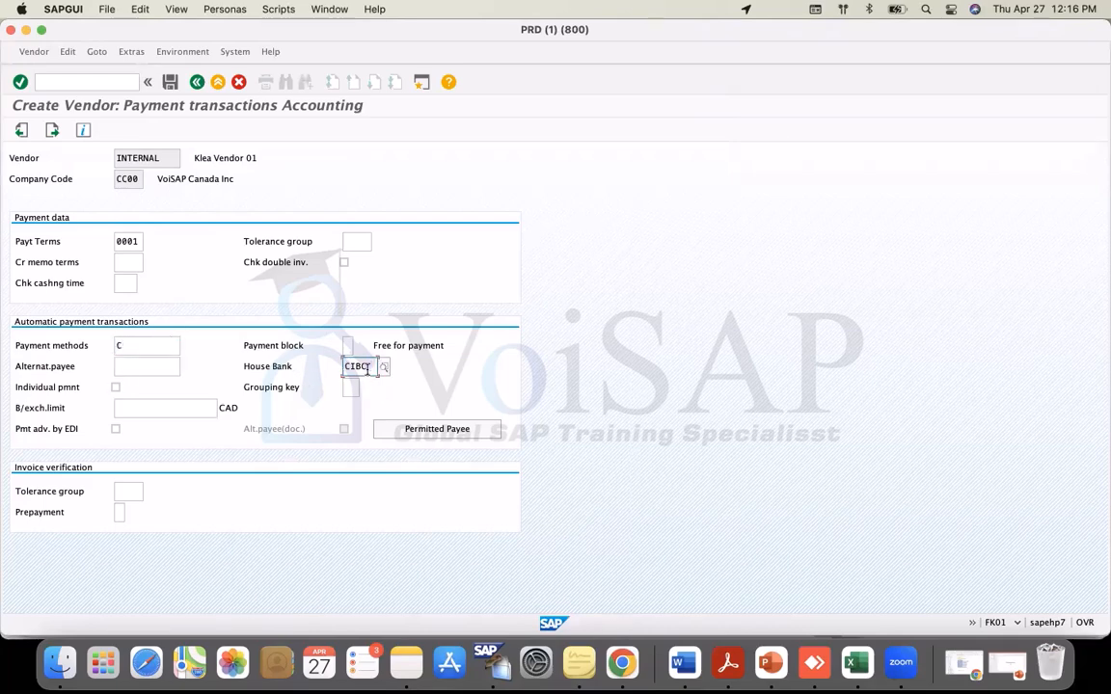
{"action": "left_click", "coordinate": [130, 345]}
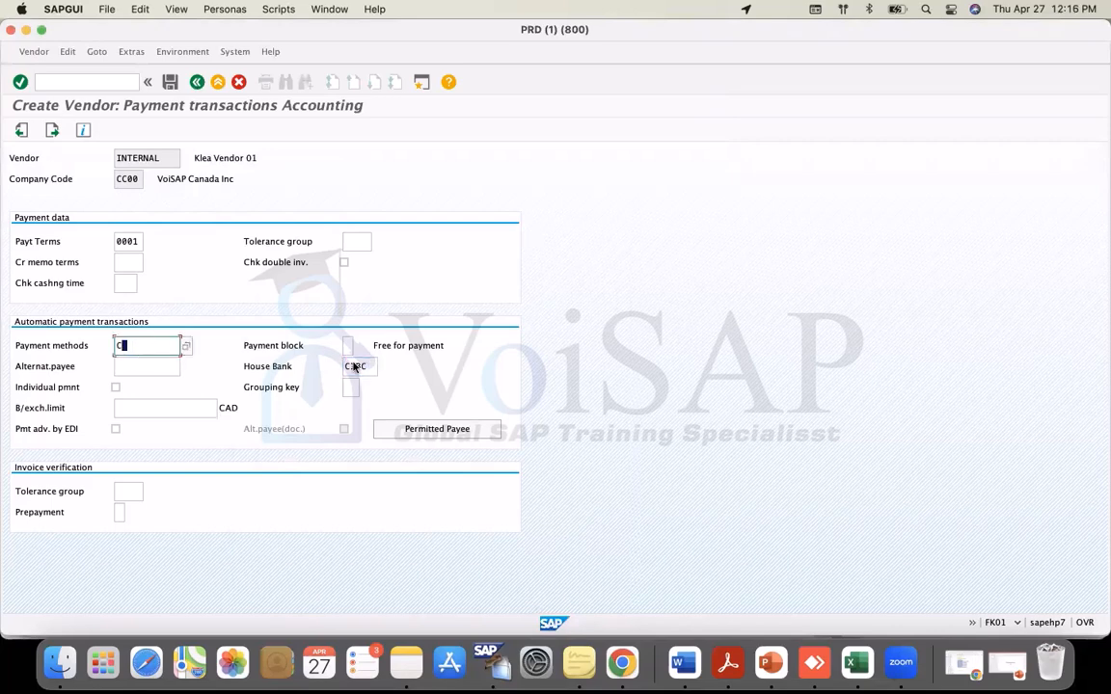
{"action": "left_click", "coordinate": [360, 366]}
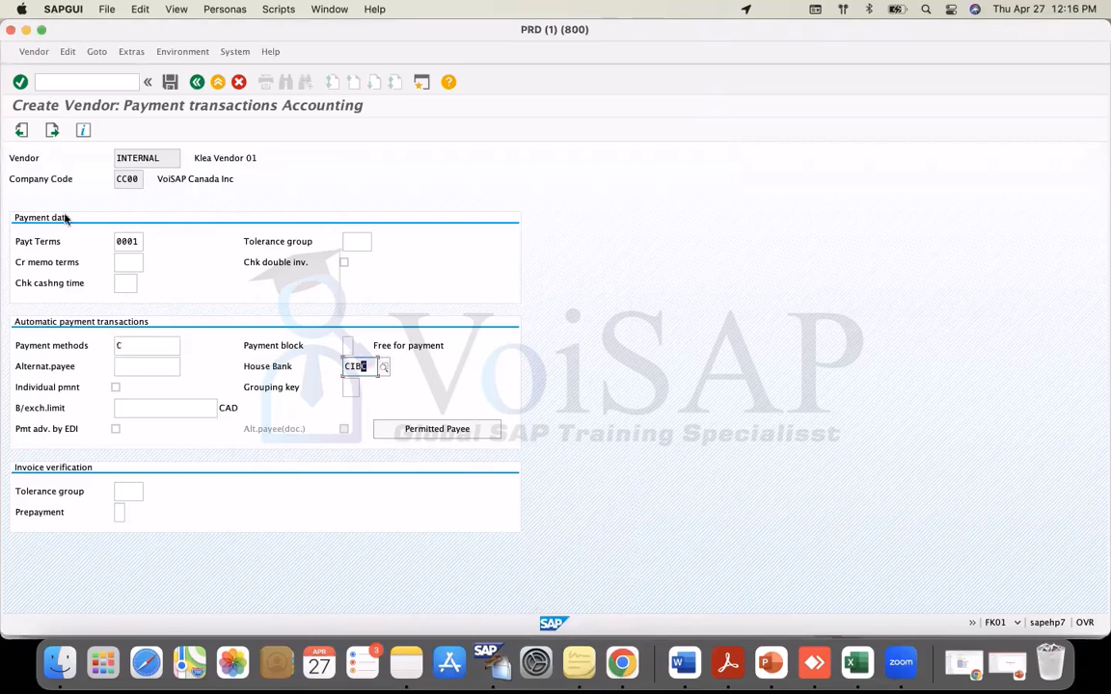
Continue past the correspondence screen without entering dunning data and save the vendor master record
{"action": "left_click", "coordinate": [52, 130]}
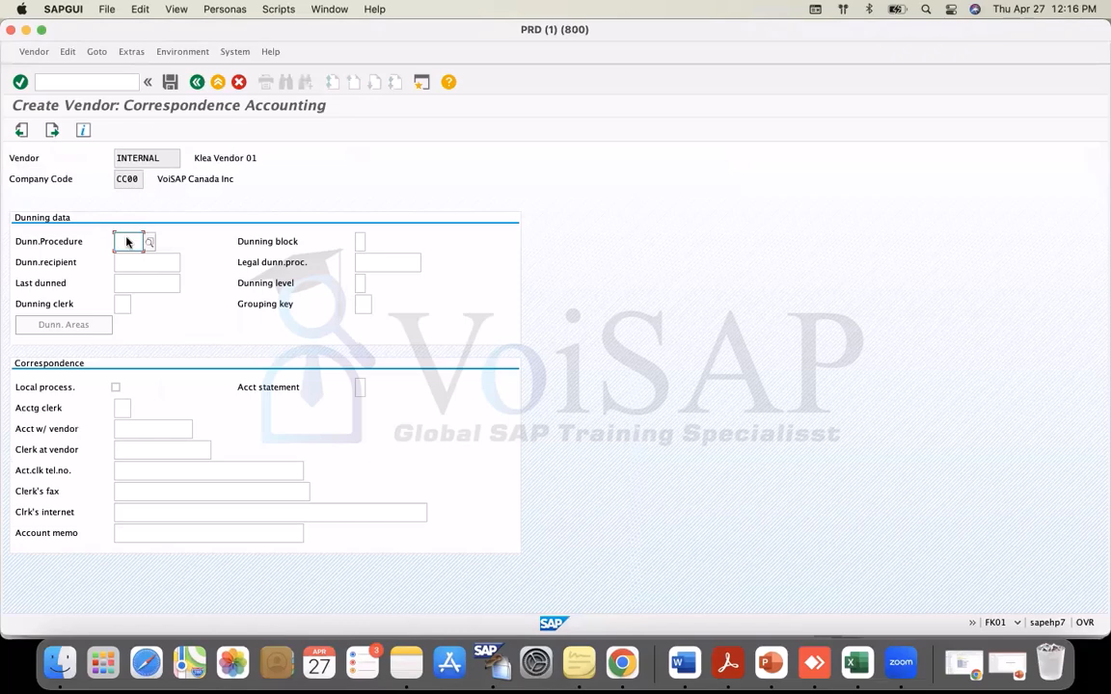
{"action": "left_click", "coordinate": [53, 132]}
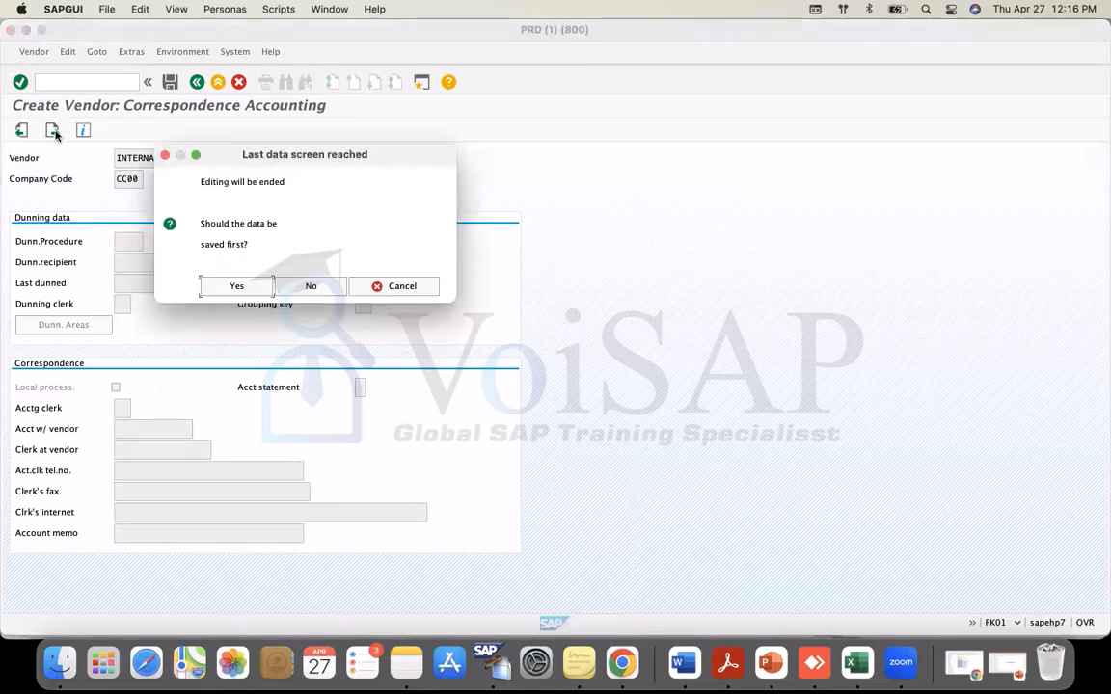
{"action": "left_click", "coordinate": [239, 287]}
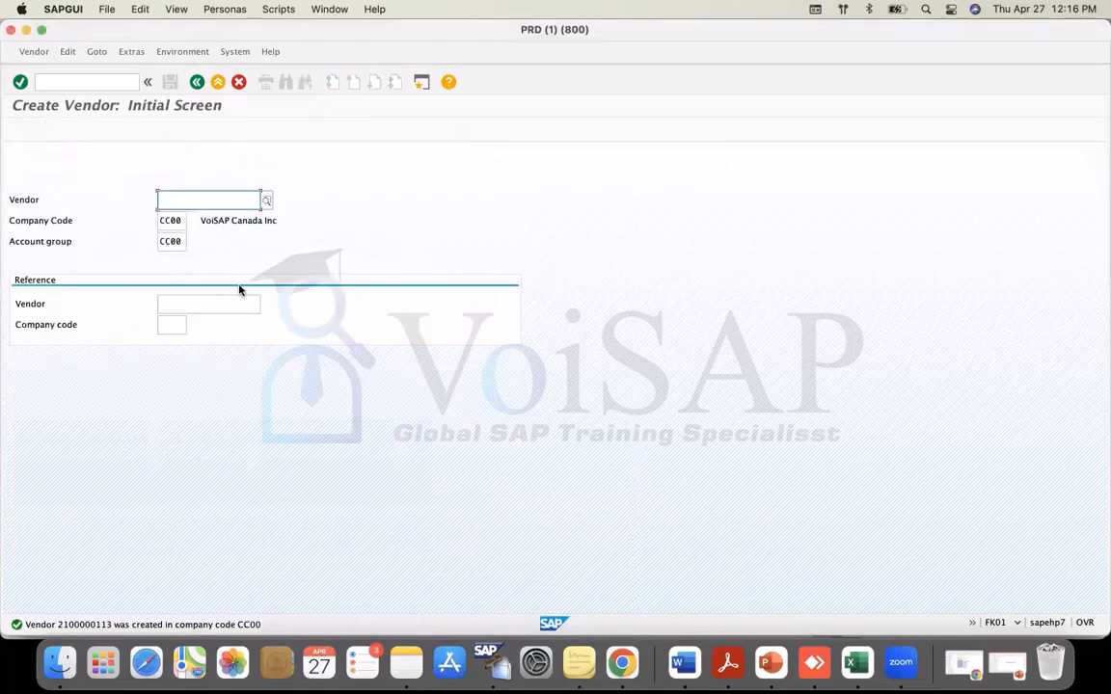
Capture a screenshot of the status message area that reports the vendor's creation
{"action": "key", "text": "super+shift+4"}
{"action": "left_click_drag", "start_coordinate": [11, 599], "coordinate": [284, 630]}
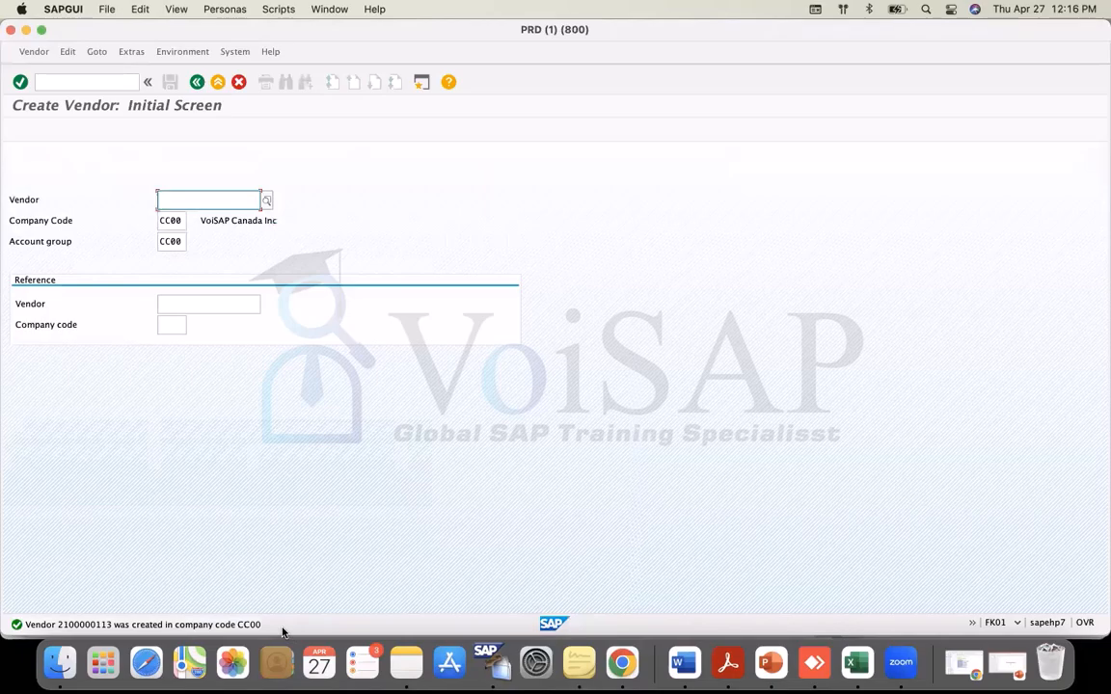